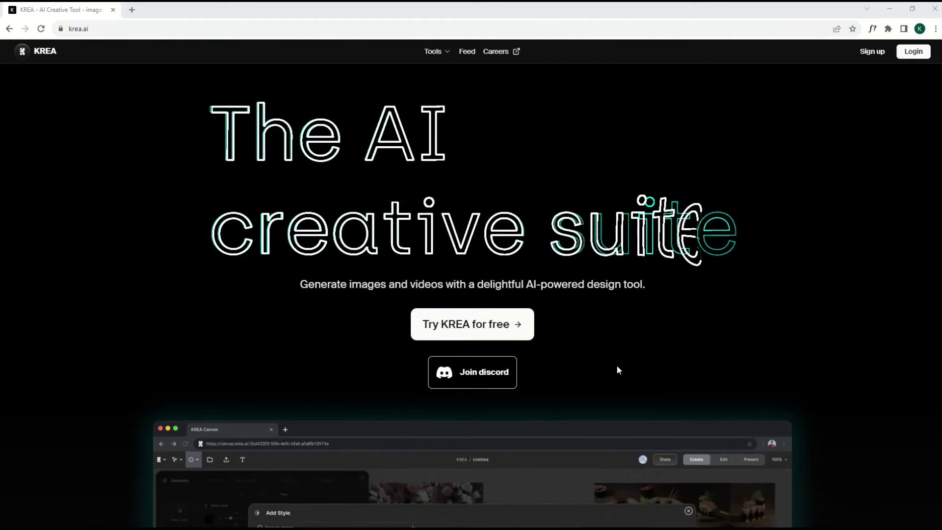
# Scroll down and back up the krea.ai landing page to browse its features.
pyautogui.scroll(-6, 616, 364)
pyautogui.scroll(-3, 616, 366)
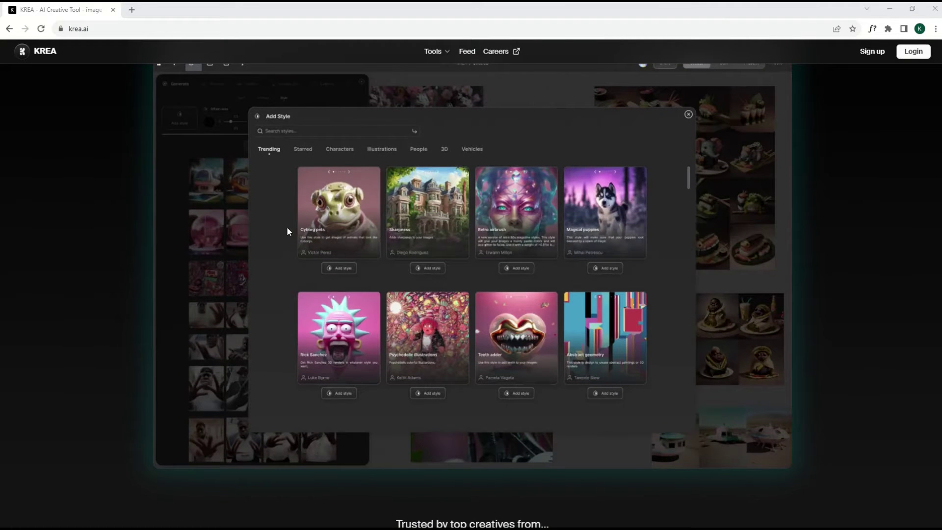
pyautogui.scroll(-1, 287, 231)
pyautogui.scroll(1, 286, 231)
pyautogui.scroll(1, 287, 230)
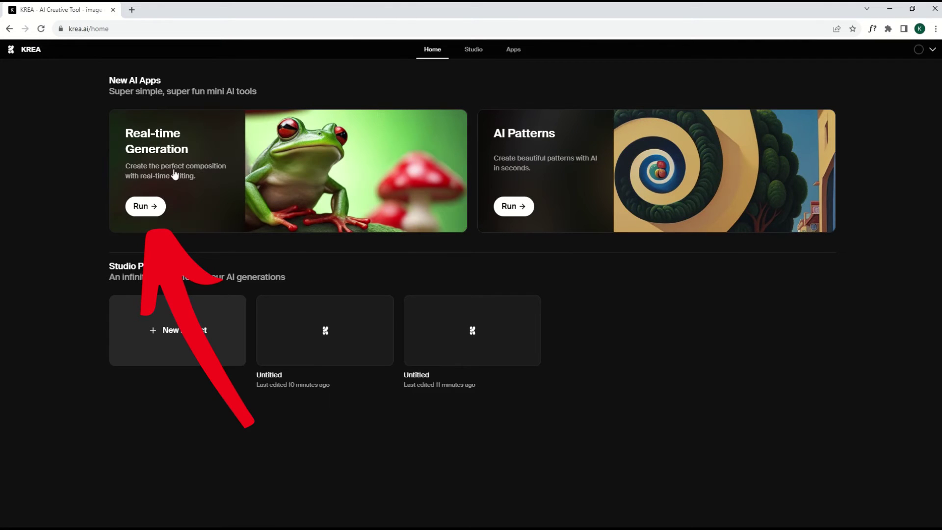
# Launch Real-time Generation and enlarge the blue square, nudging it slightly down.
pyautogui.click(143, 208)
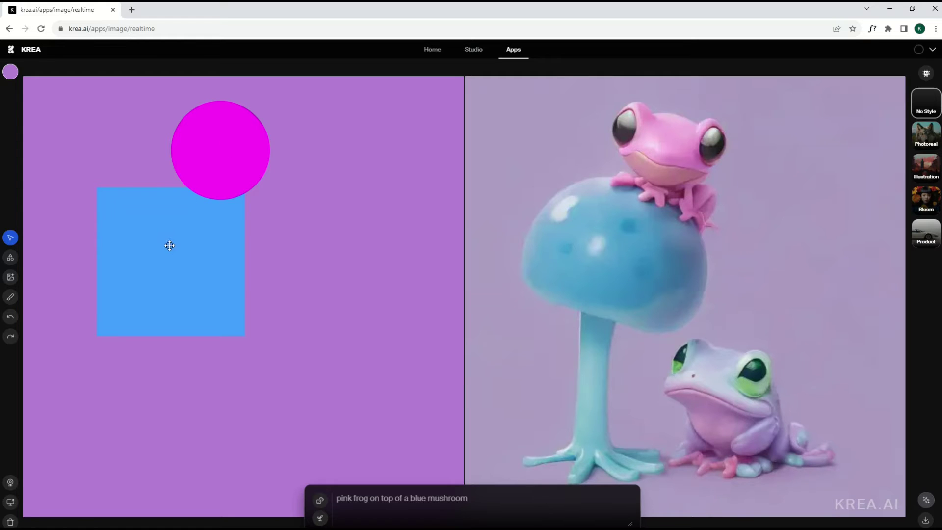
pyautogui.click(216, 311)
pyautogui.moveTo(245, 336); pyautogui.dragTo(346, 434)
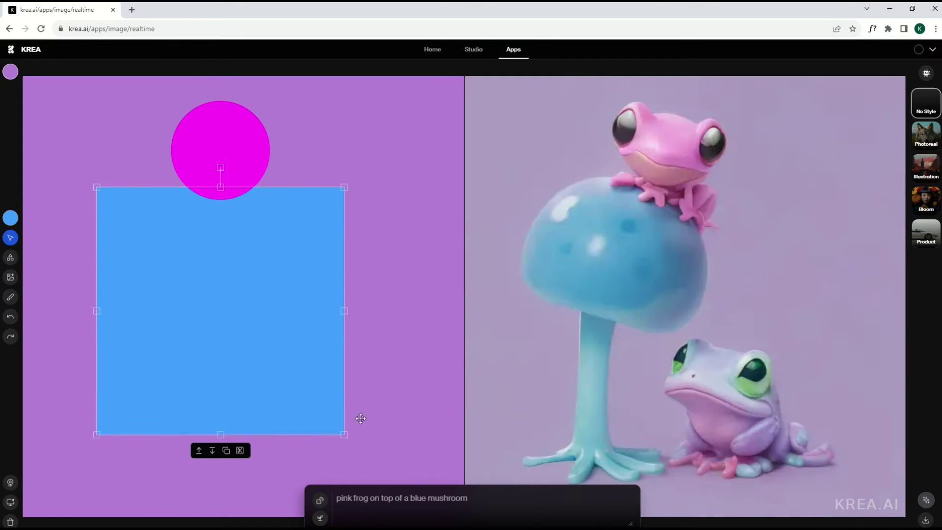
pyautogui.moveTo(246, 311); pyautogui.dragTo(250, 320)
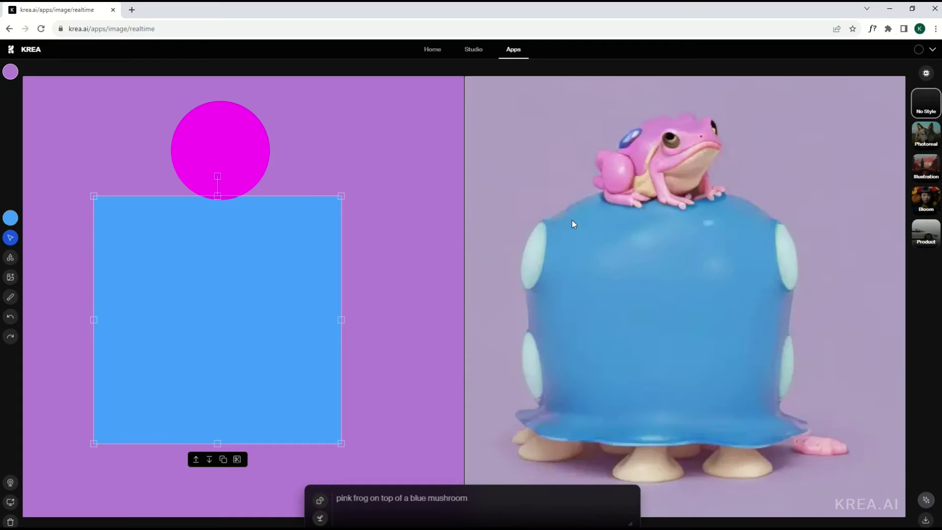
# Move and enlarge the pink circle so it overlaps the square's top edge.
pyautogui.moveTo(241, 159); pyautogui.dragTo(392, 205)
pyautogui.moveTo(356, 235); pyautogui.dragTo(293, 300)
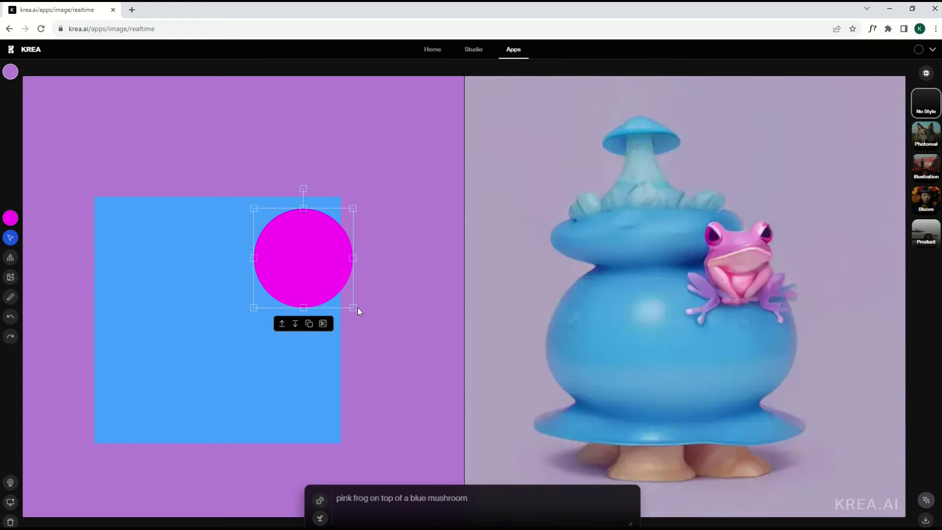
pyautogui.moveTo(353, 307); pyautogui.dragTo(425, 387)
pyautogui.moveTo(380, 318); pyautogui.dragTo(347, 246)
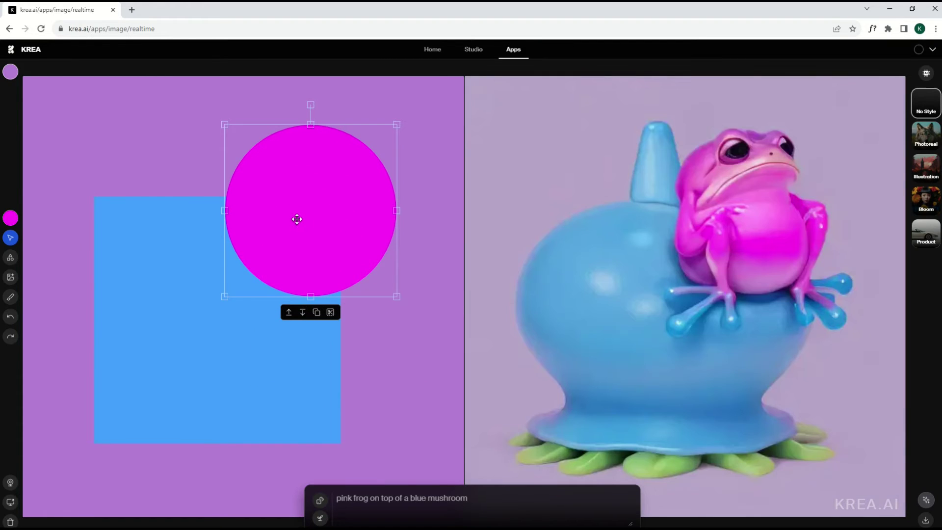
# Replace the frog prompt with 'cat wearing a suit of armor' and nudge the pink circle left.
pyautogui.click(365, 496)
pyautogui.hotkey('ctrl', 'a')
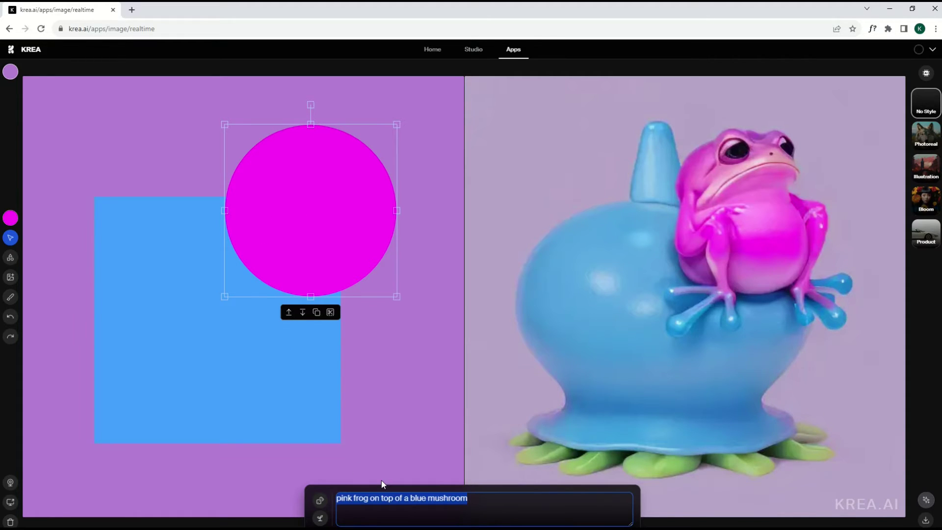
pyautogui.press('BackSpace')
pyautogui.write('cat wa')
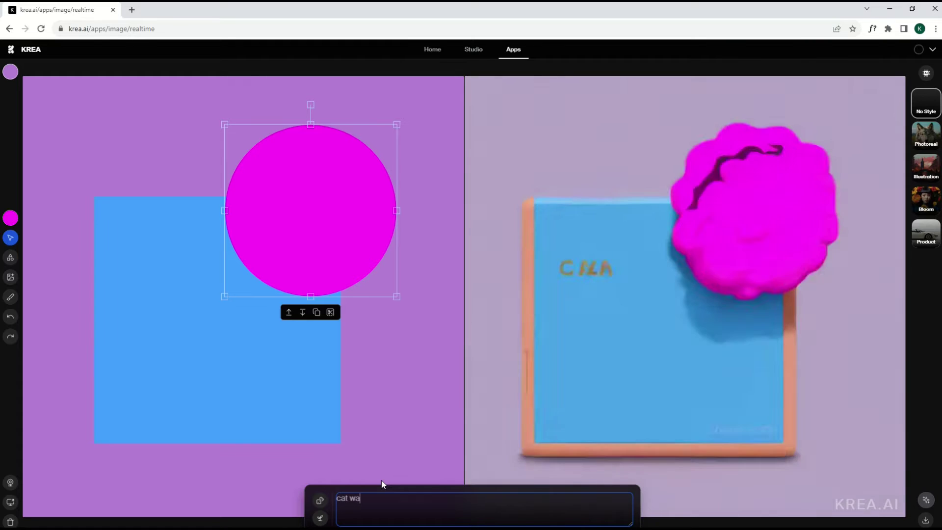
pyautogui.press('BackSpace')
pyautogui.write('earing a suite of armo')
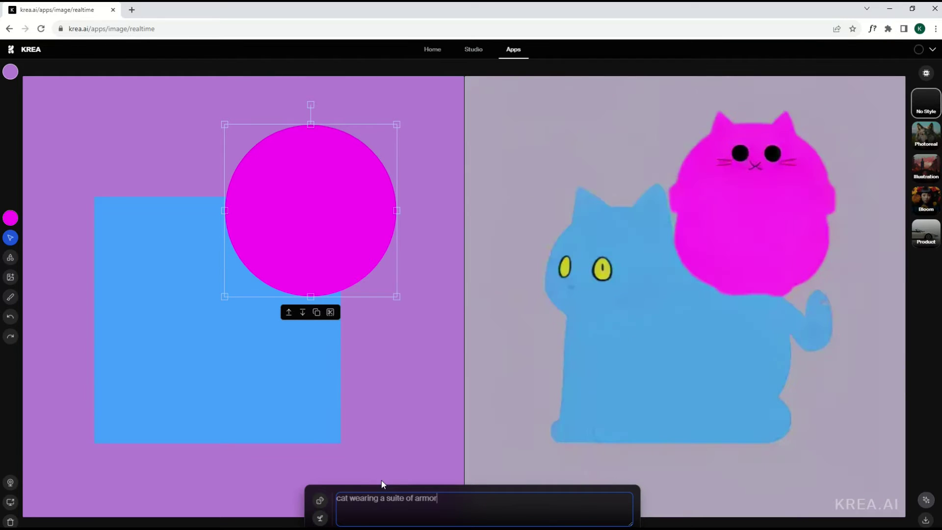
pyautogui.write('r')
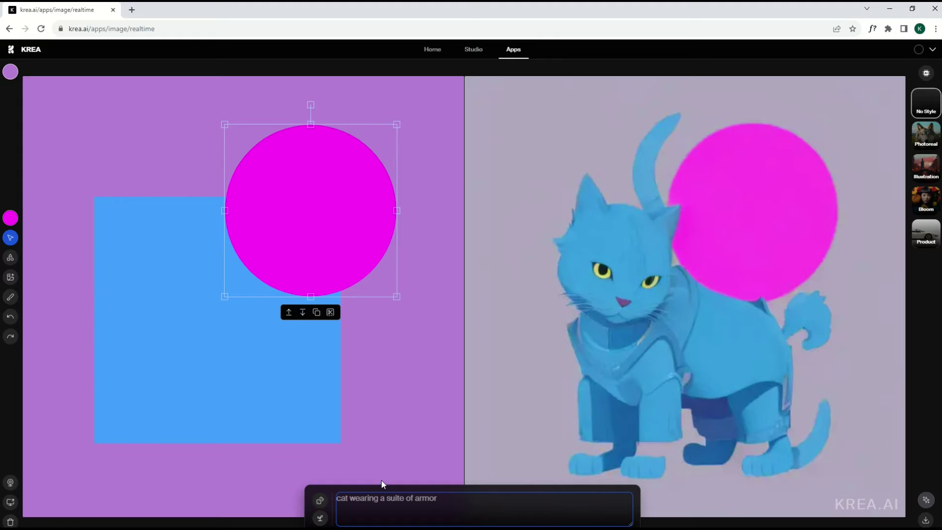
pyautogui.press('BackSpace')
pyautogui.press('BackSpace')
pyautogui.press('BackSpace')
pyautogui.press('BackSpace')
pyautogui.press('BackSpace')
pyautogui.press('BackSpace')
pyautogui.press('BackSpace')
pyautogui.press('BackSpace')
pyautogui.press('BackSpace')
pyautogui.press('BackSpace')
pyautogui.write('of a')
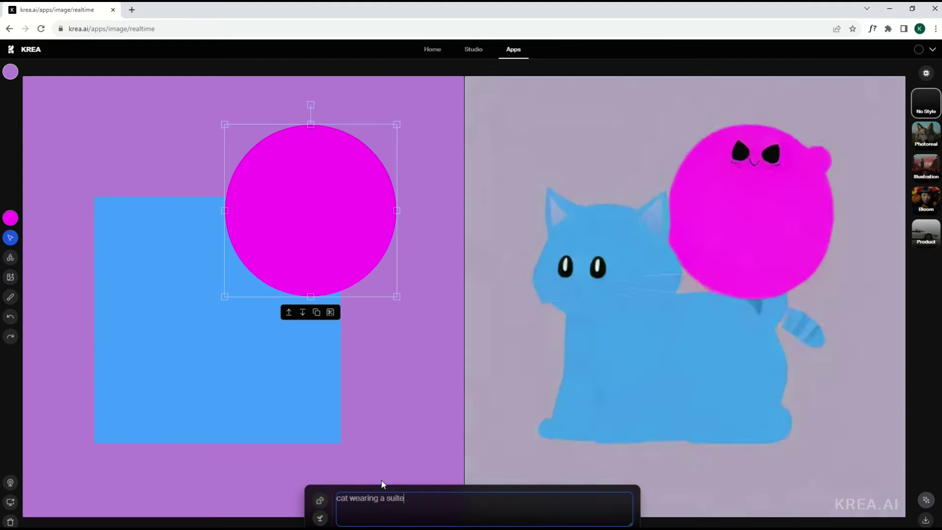
pyautogui.write('rmor')
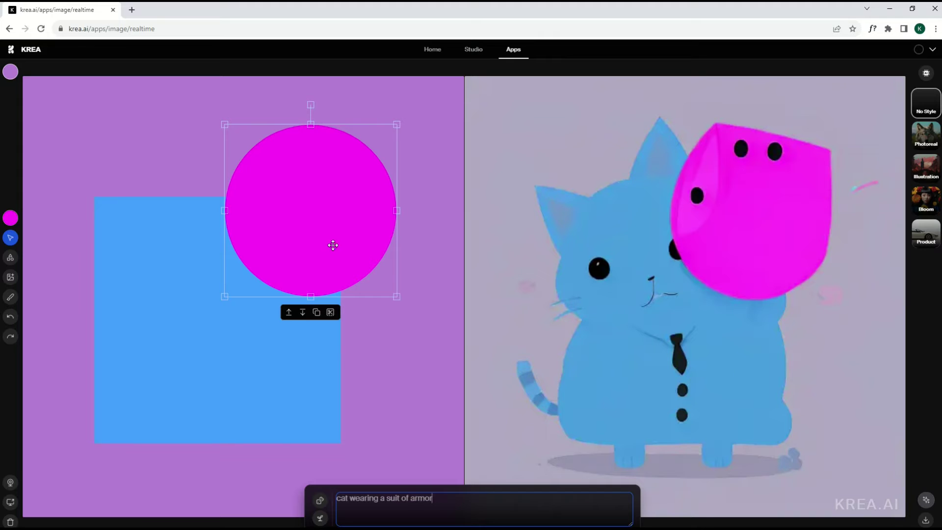
pyautogui.moveTo(315, 236); pyautogui.dragTo(286, 244)
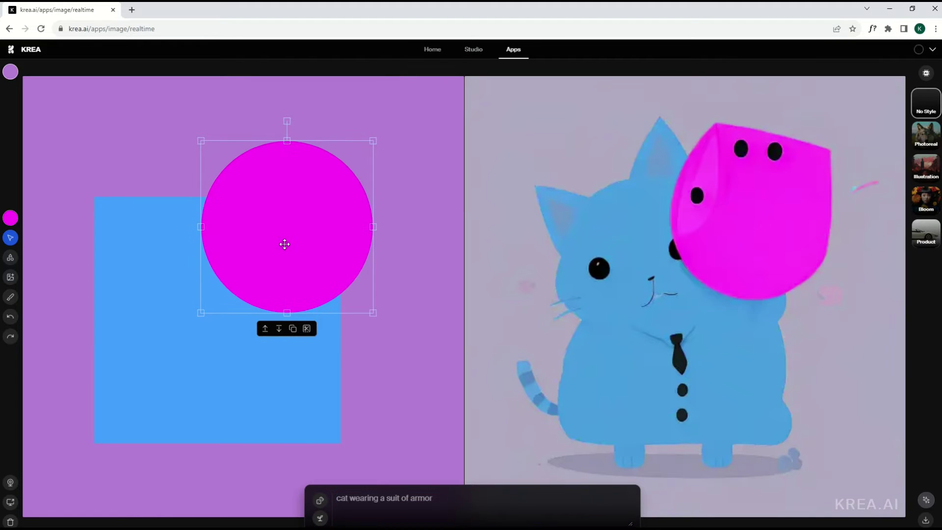
# Delete the pink circle, apply the Photoreal style, and fade the blue square to zero opacity.
pyautogui.press('Delete')
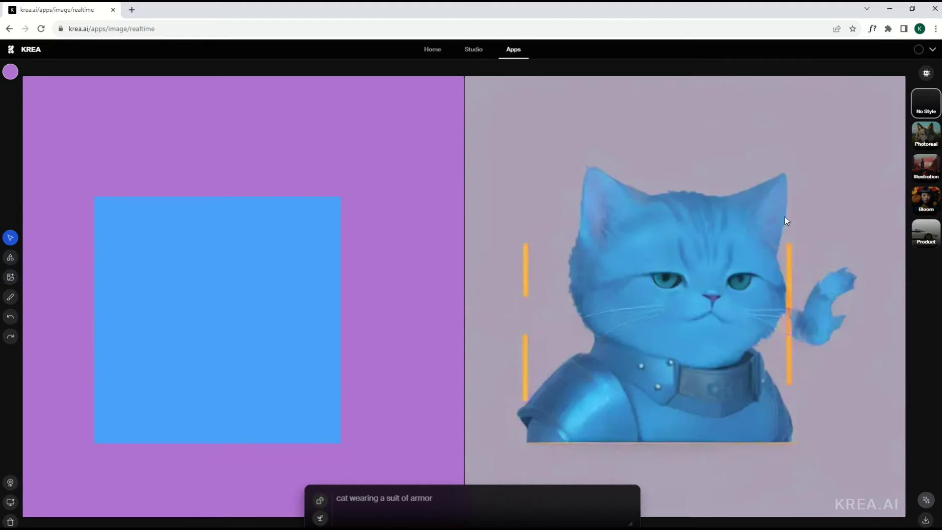
pyautogui.click(925, 142)
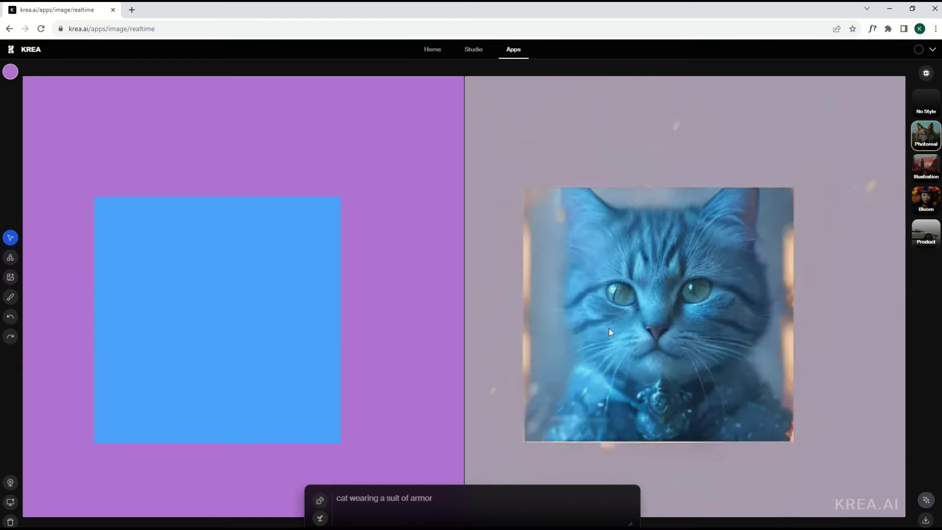
pyautogui.moveTo(206, 328); pyautogui.dragTo(200, 293)
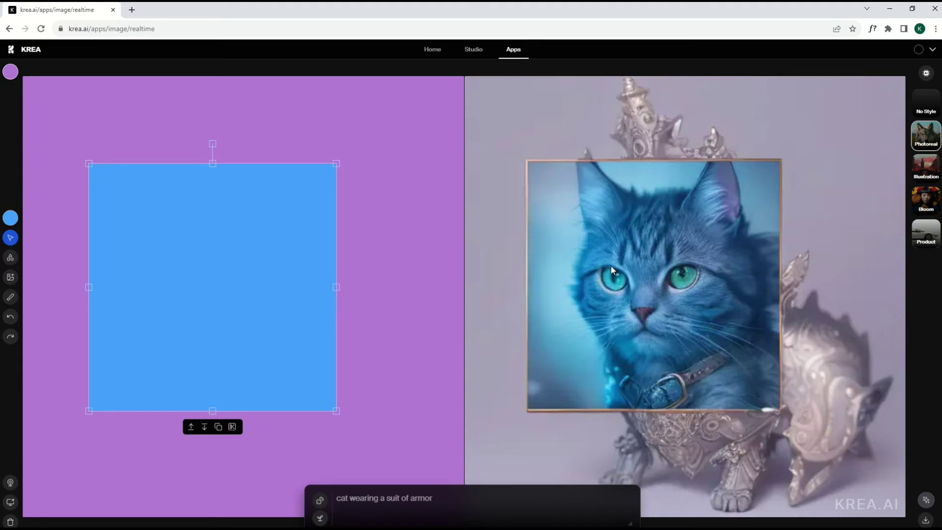
pyautogui.click(9, 219)
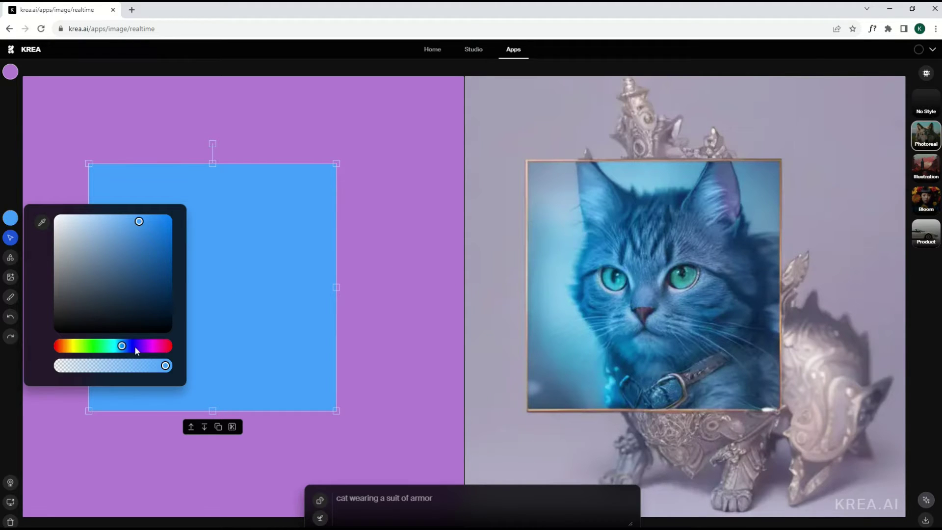
pyautogui.moveTo(169, 369); pyautogui.dragTo(60, 368)
pyautogui.click(382, 339)
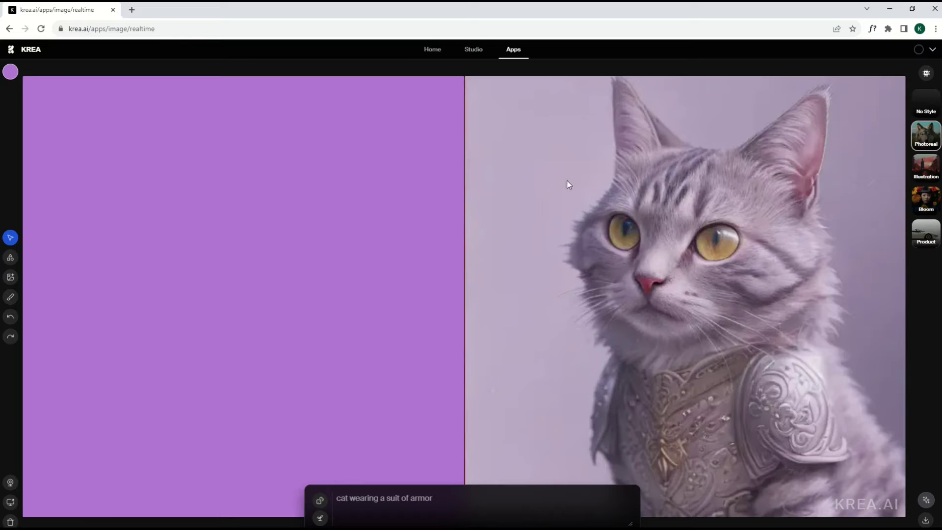
# Change the prompt subject from cat to 'man with a beard', briefly trying 'dog' first.
pyautogui.moveTo(346, 497); pyautogui.dragTo(273, 437)
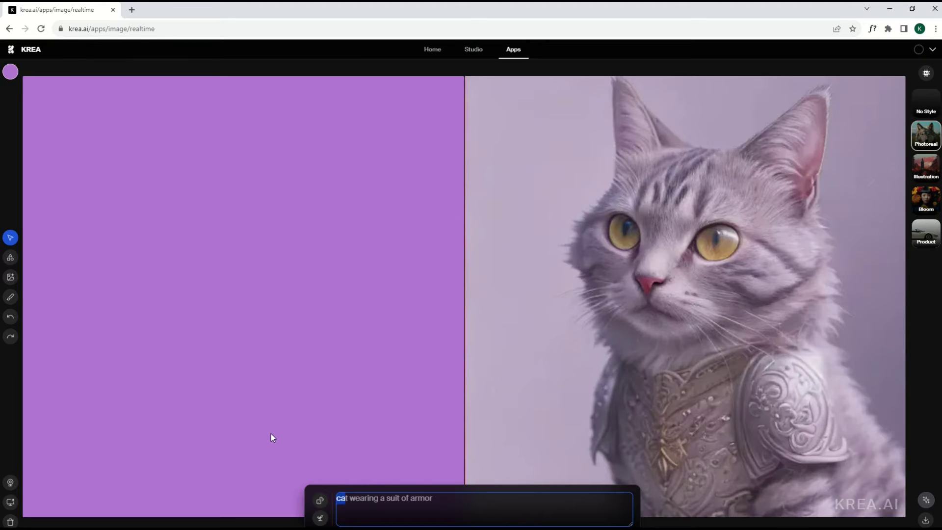
pyautogui.press('BackSpace')
pyautogui.press('Delete')
pyautogui.write('dog')
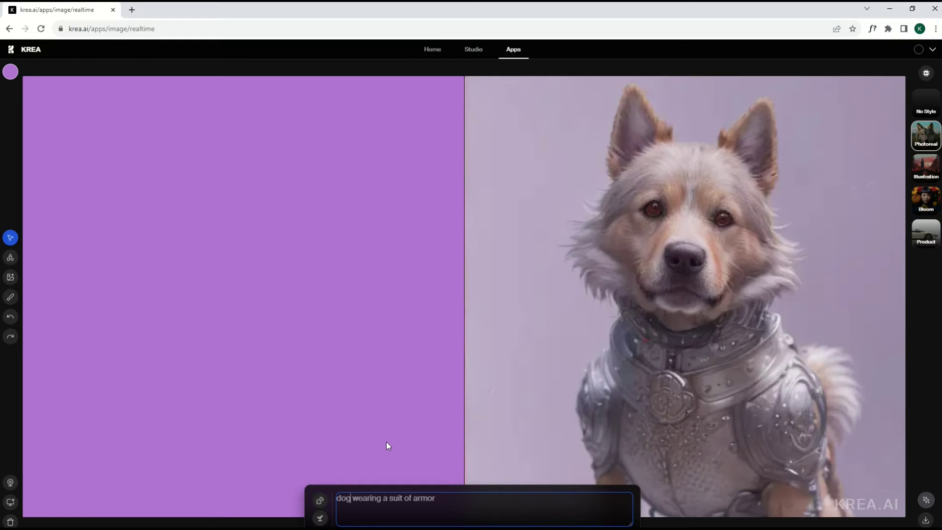
pyautogui.press('BackSpace')
pyautogui.press('BackSpace')
pyautogui.press('BackSpace')
pyautogui.press('Delete')
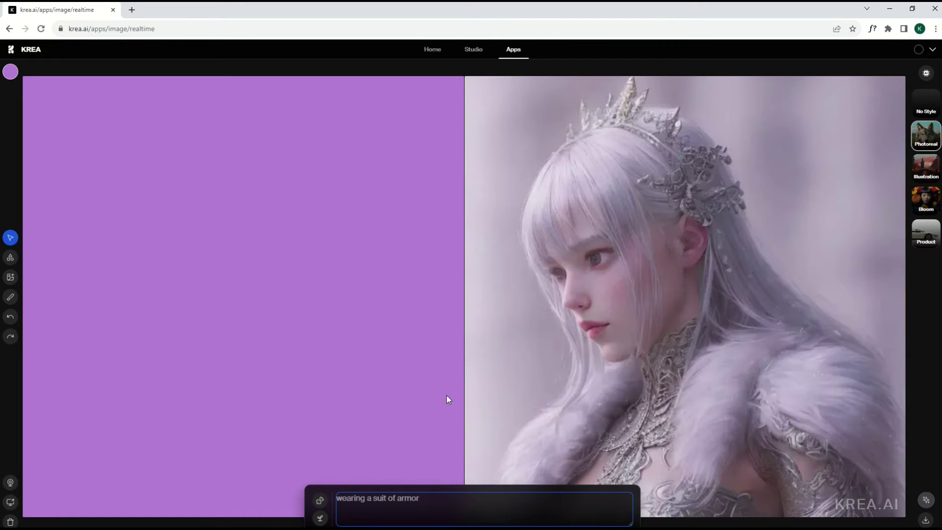
pyautogui.write('man with a beard')
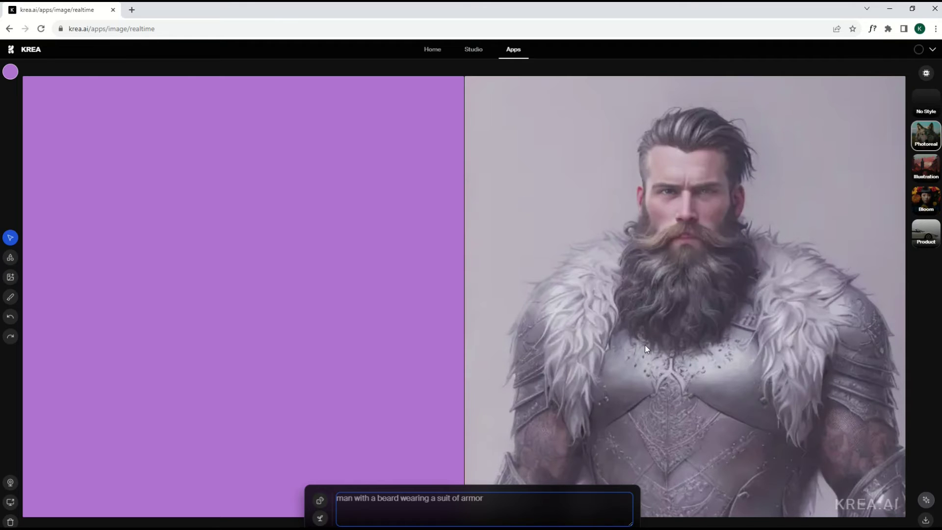
# Try black, white, purple and grey canvas background colours in the colour picker.
pyautogui.click(926, 521)
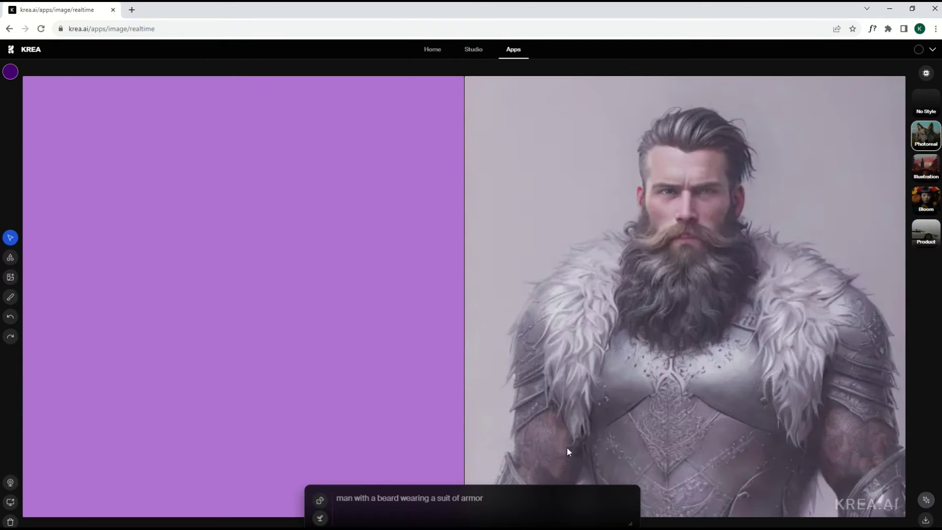
pyautogui.click(10, 72)
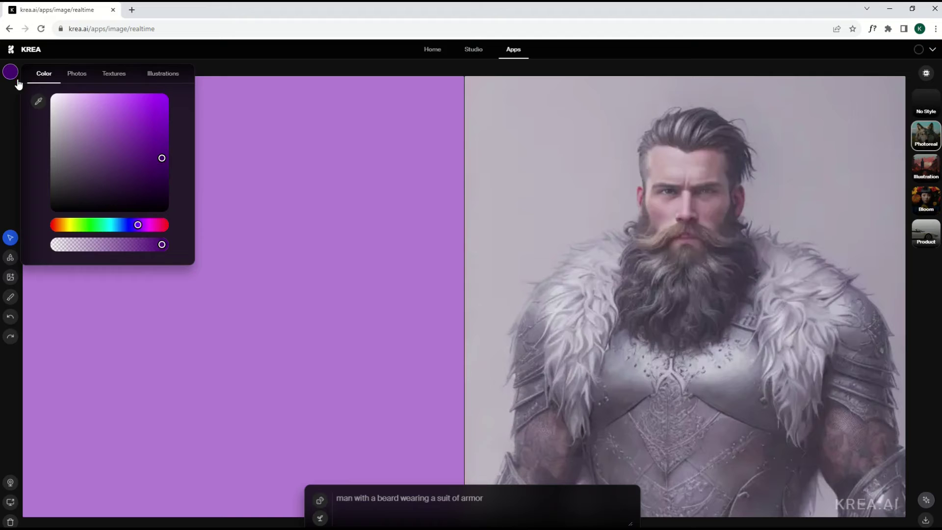
pyautogui.moveTo(133, 141); pyautogui.dragTo(221, 229)
pyautogui.click(220, 230)
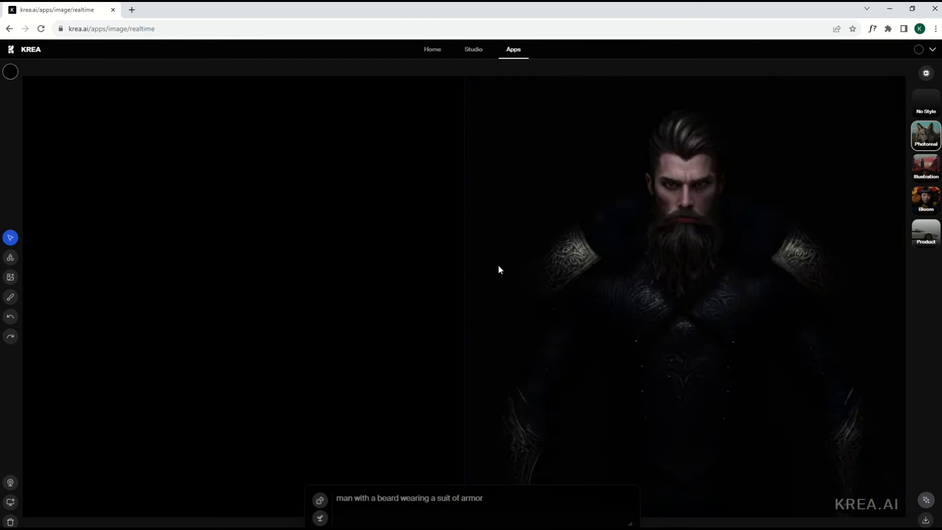
pyautogui.click(10, 71)
pyautogui.click(87, 117)
pyautogui.click(58, 101)
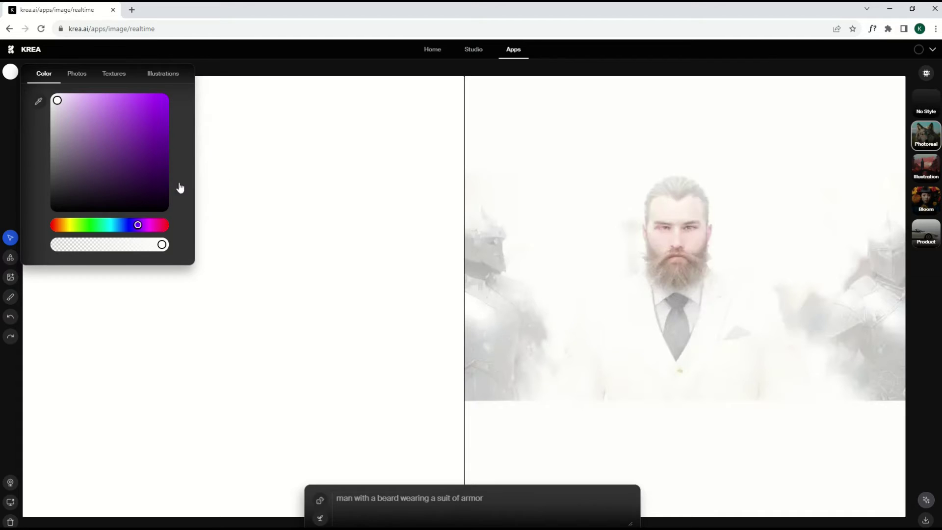
pyautogui.click(107, 151)
pyautogui.moveTo(84, 156); pyautogui.dragTo(210, 141)
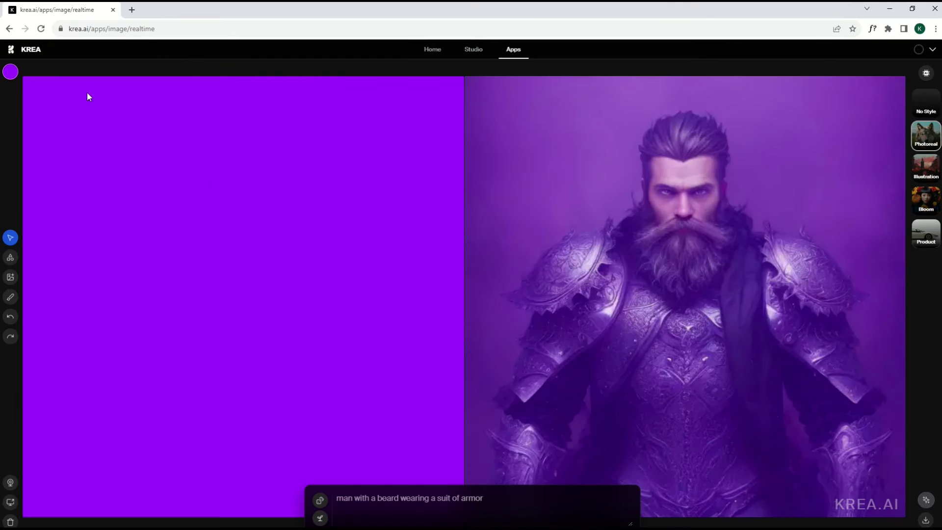
# Darken the purple canvas colour step by step until it is black.
pyautogui.click(11, 73)
pyautogui.moveTo(160, 98); pyautogui.dragTo(207, 164)
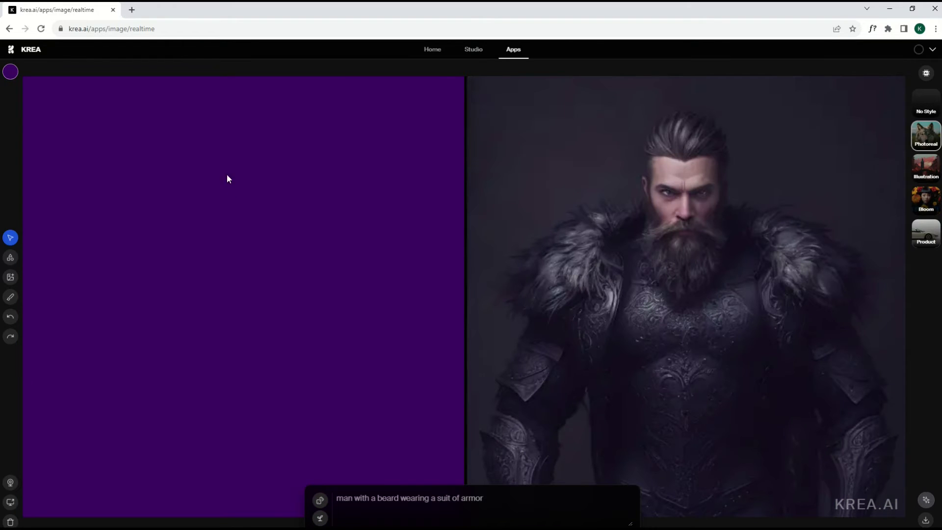
pyautogui.click(10, 72)
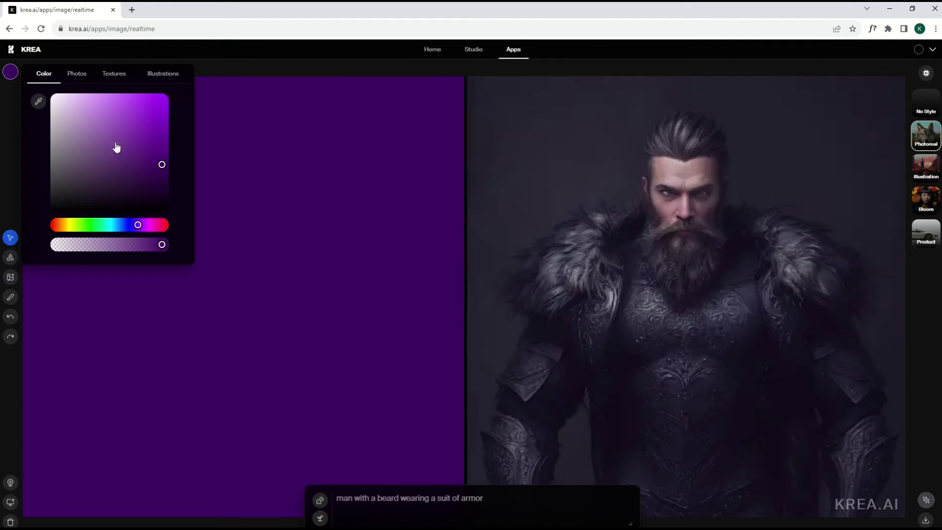
pyautogui.moveTo(150, 173); pyautogui.dragTo(170, 180)
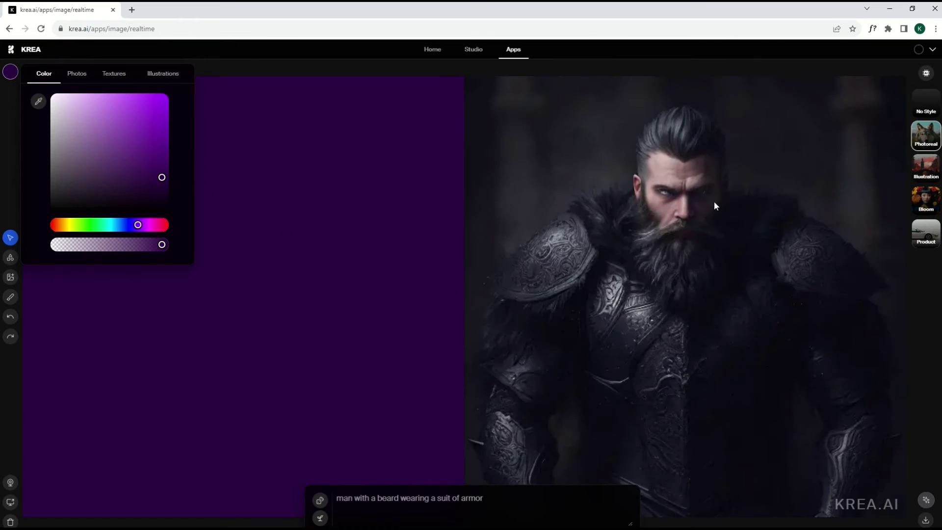
pyautogui.click(153, 204)
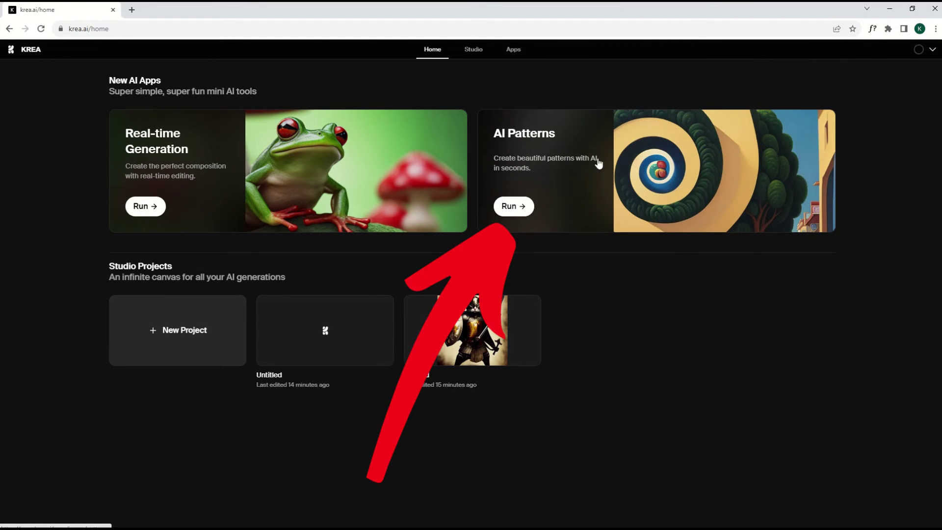
# Launch AI Patterns, dismiss its tutorial, and enter the prompt 'hot dogs flying through the clouds'.
pyautogui.click(507, 208)
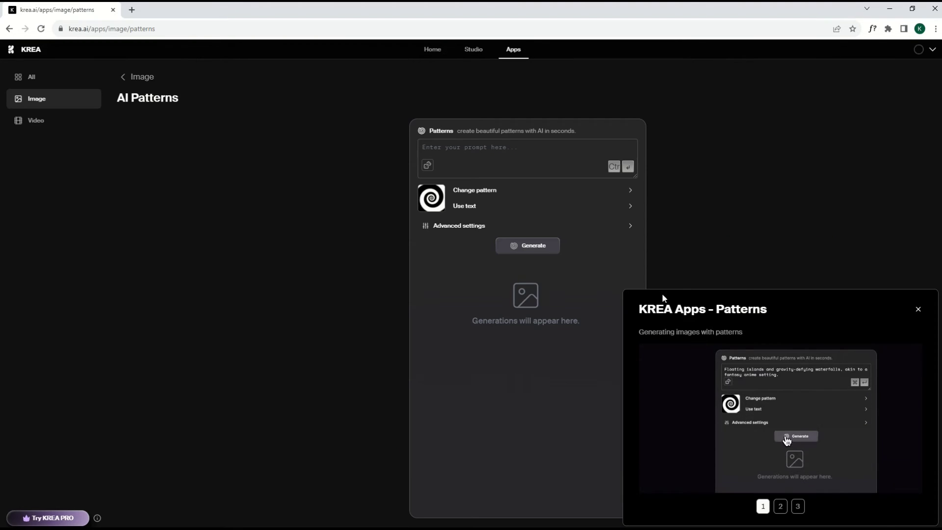
pyautogui.moveTo(672, 494)
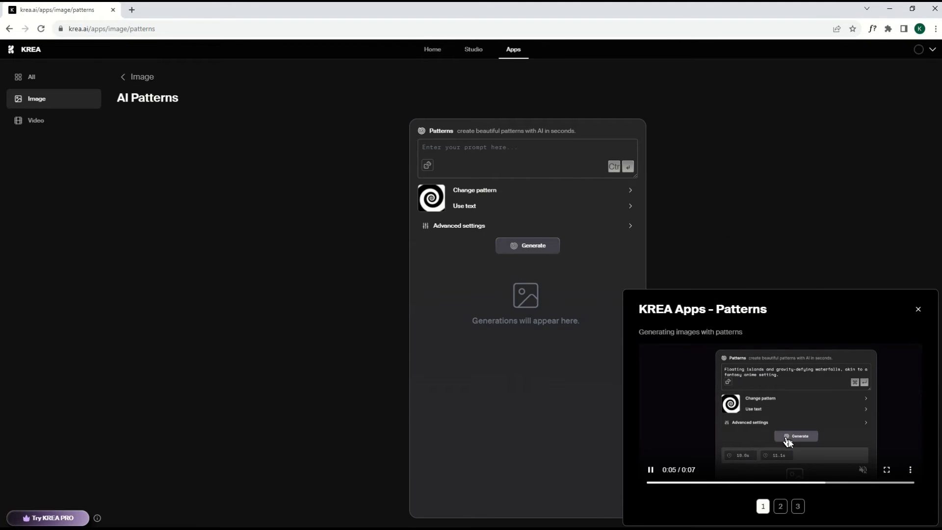
pyautogui.click(918, 310)
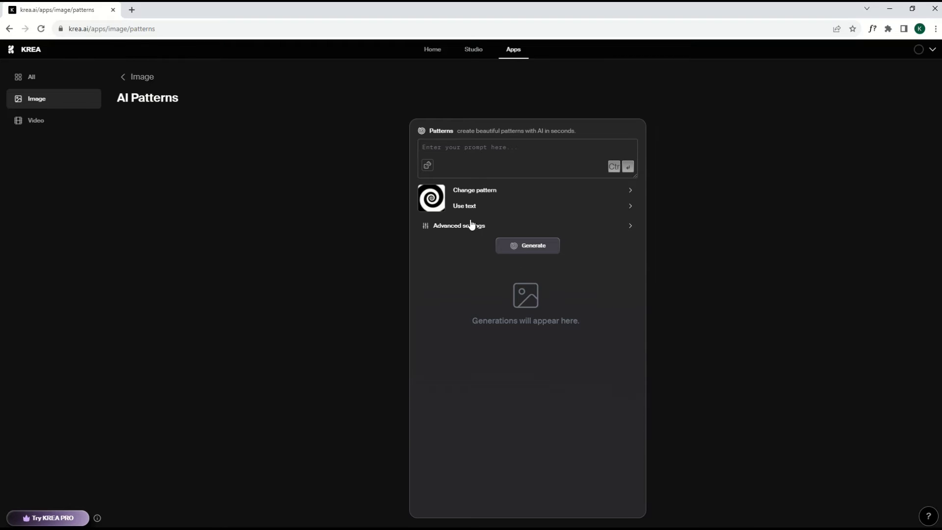
pyautogui.click(427, 161)
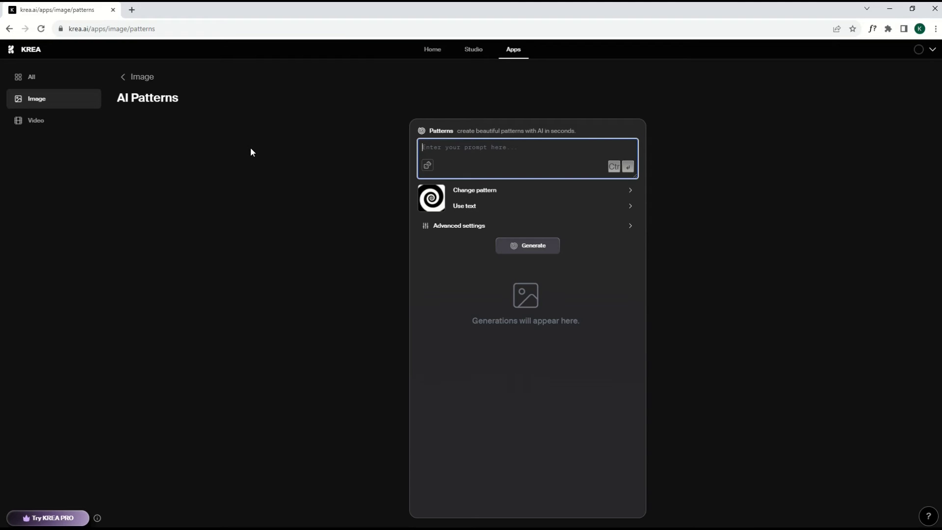
pyautogui.write('hot dogs flying through the clouds')
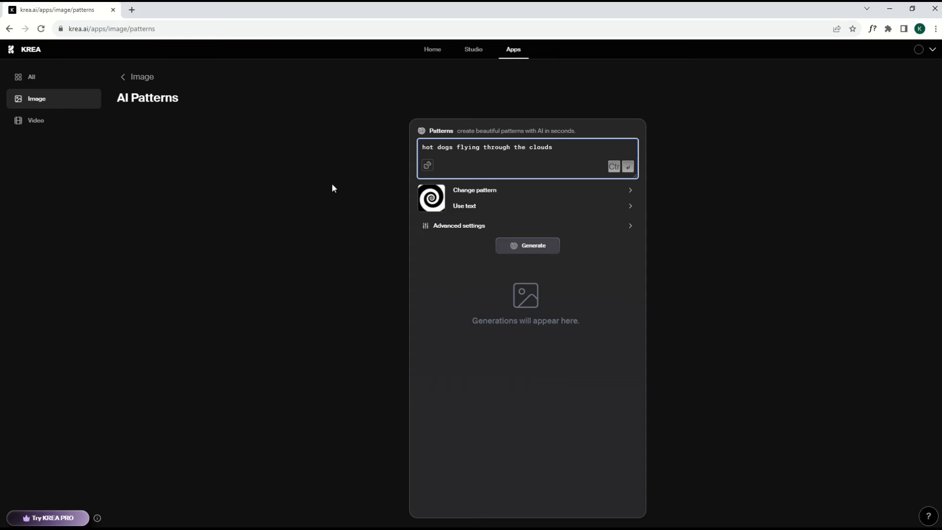
# Generate hot-dog spirals with concentric-ring Preset 6 and open the first result in a new tab.
pyautogui.click(468, 196)
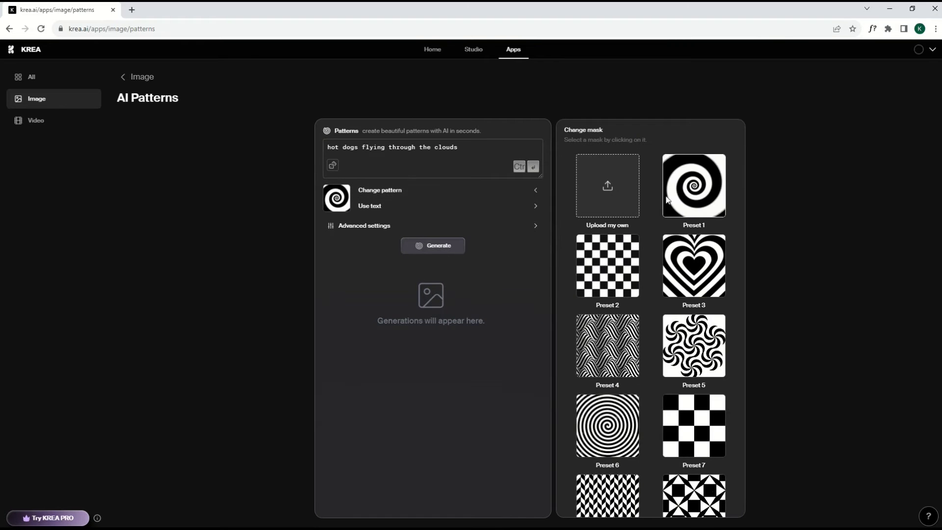
pyautogui.click(613, 435)
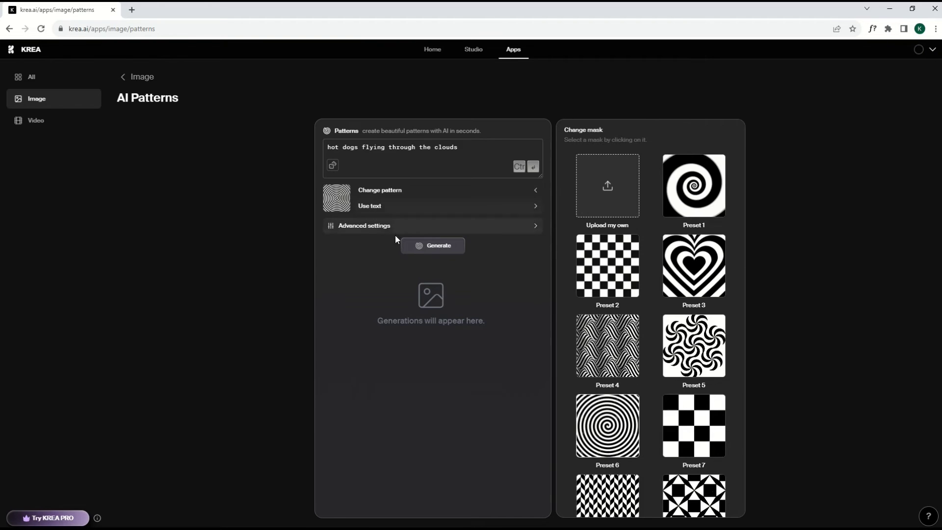
pyautogui.click(429, 249)
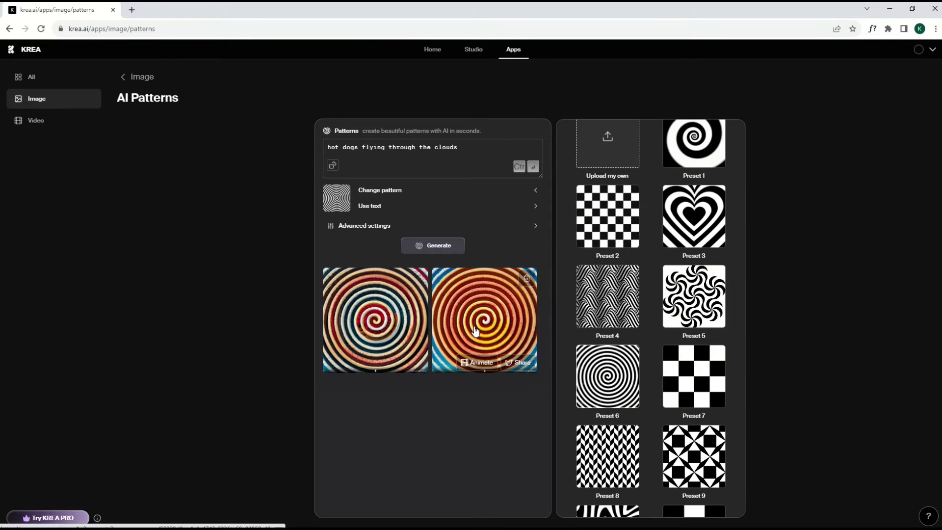
pyautogui.click(371, 315)
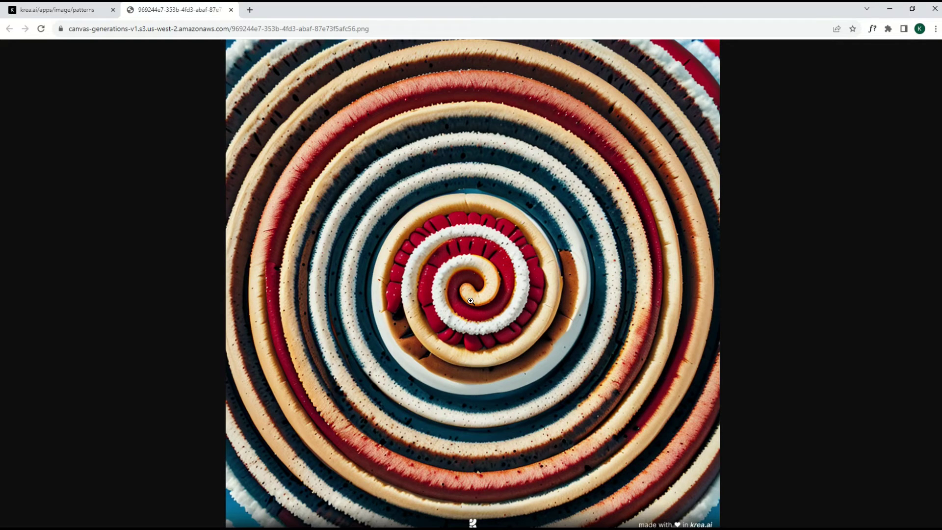
# Zoom the spiral result to full size and back, then return to the krea.ai tab.
pyautogui.click(364, 196)
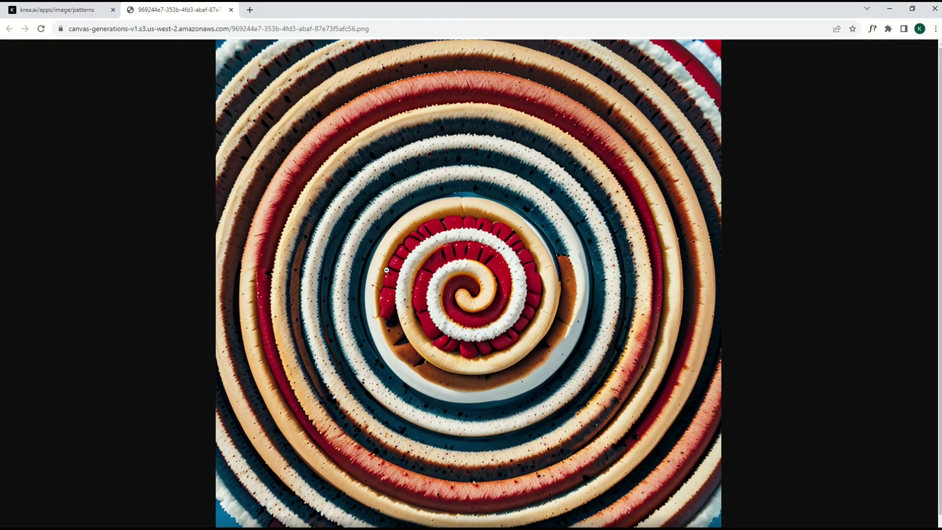
pyautogui.click(274, 162)
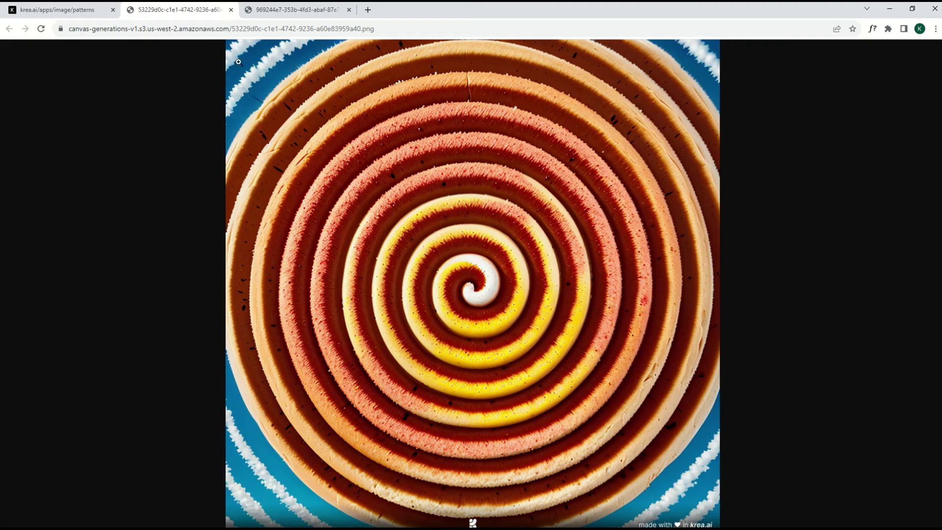
pyautogui.click(63, 14)
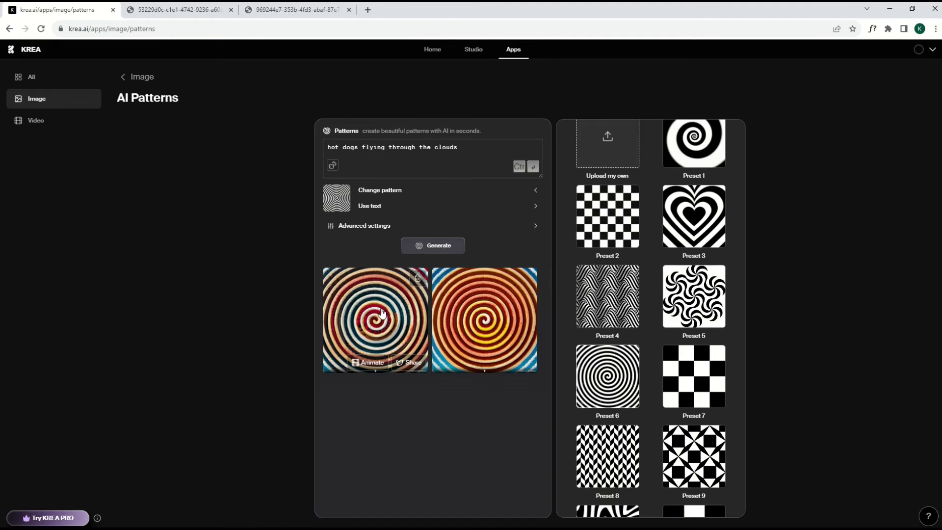
# Generate hot-dog patterns with checkerboard Preset 2, then return to the krea.ai tab.
pyautogui.click(586, 228)
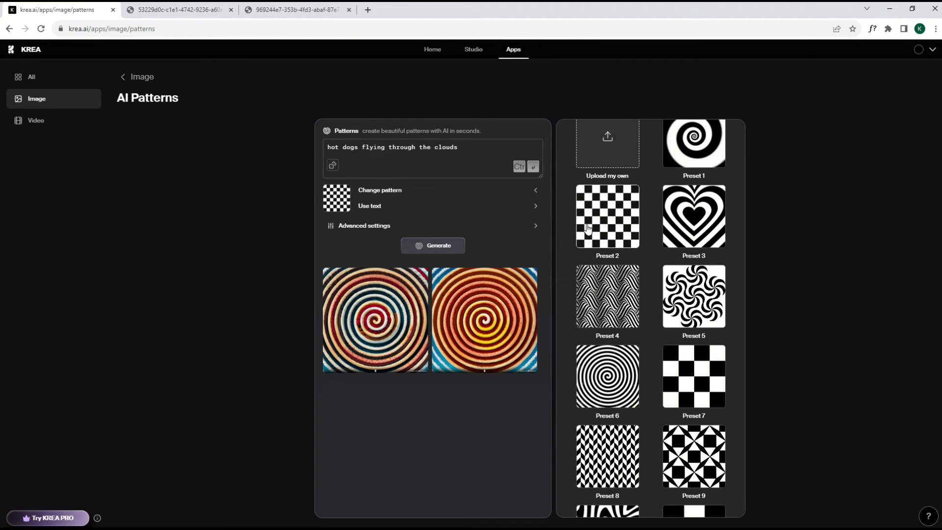
pyautogui.click(441, 246)
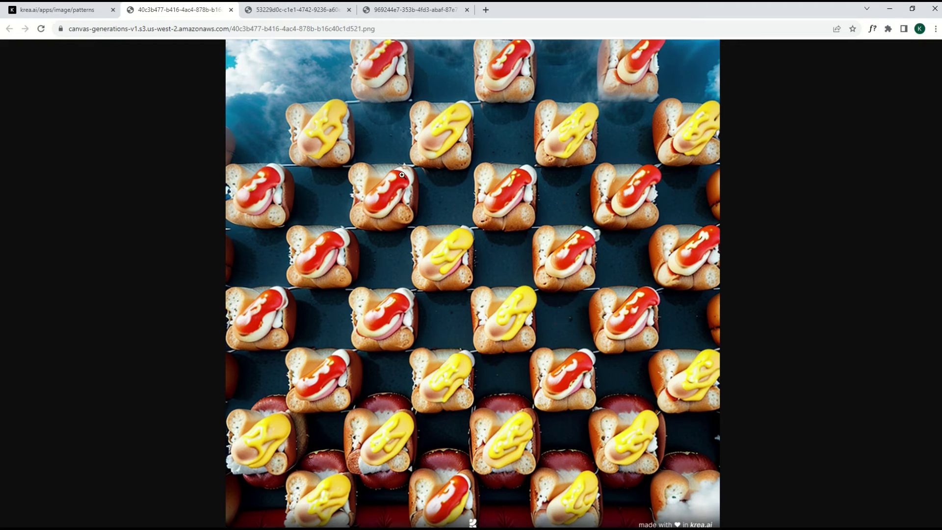
pyautogui.click(58, 10)
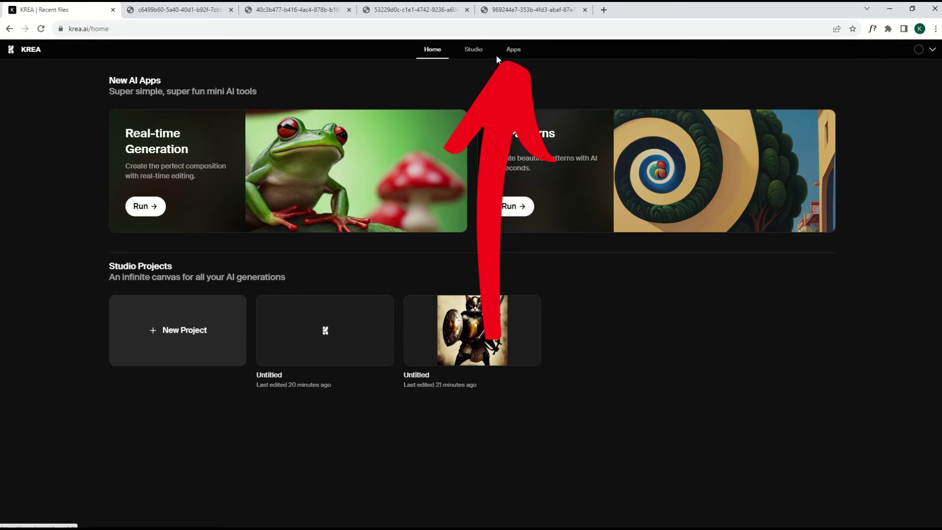
# Go to KREA's Apps page listing Real-time Generation, AI Patterns, Logo Illusions and AnimateDiff.
pyautogui.click(513, 50)
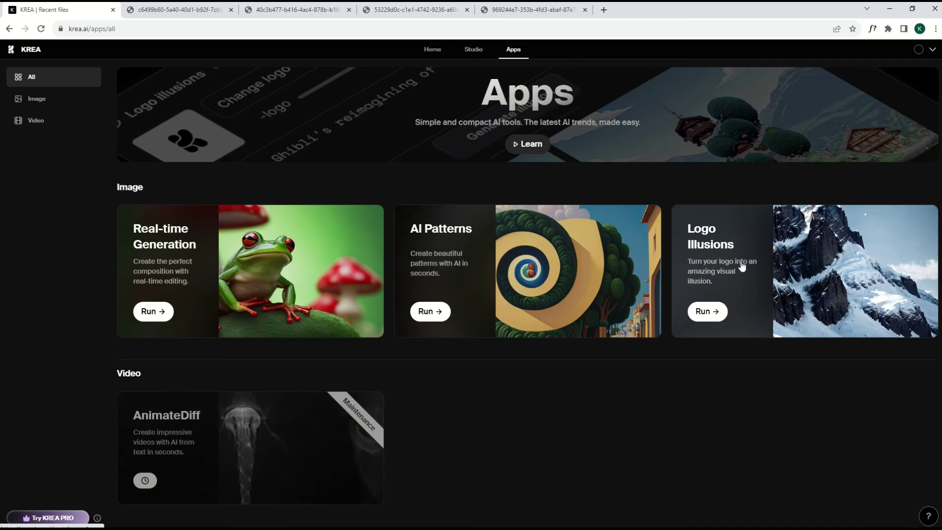
# Launch the Logo Illusions app and dismiss the Logos tutorial popup.
pyautogui.click(709, 312)
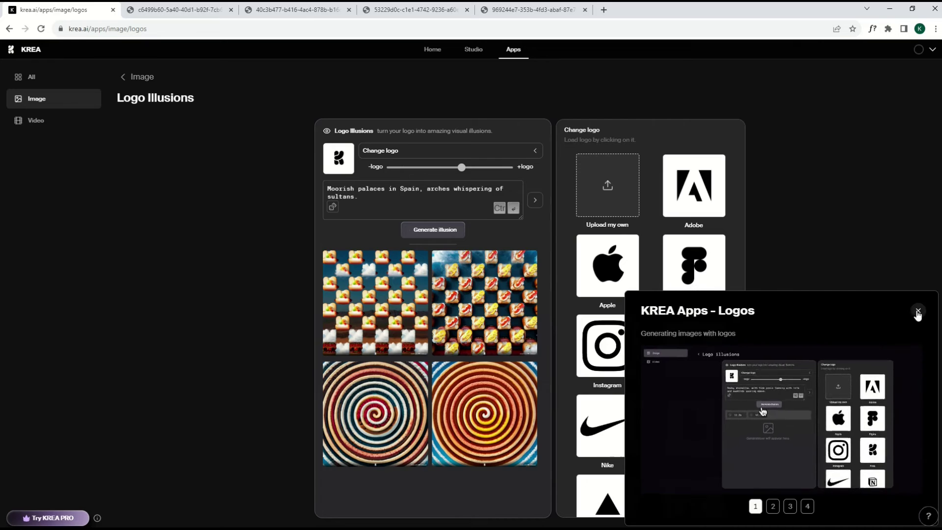
pyautogui.click(916, 311)
pyautogui.scroll(-1, 628, 225)
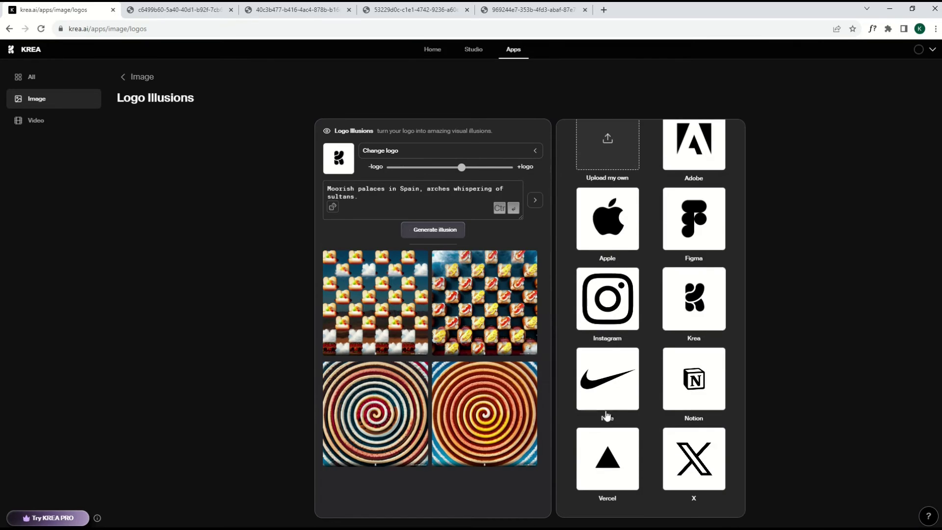
pyautogui.scroll(2, 607, 383)
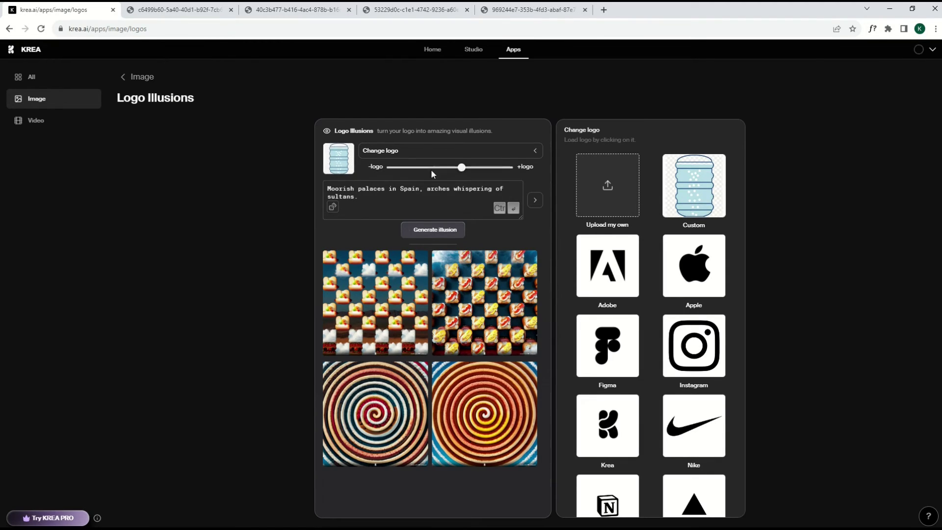
# Slightly lower the logo strength and generate illusions for the prompt 'cat superhero'.
pyautogui.moveTo(461, 174)
pyautogui.moveTo(461, 175)
pyautogui.mouseDown()
pyautogui.moveTo(525, 172)
pyautogui.moveTo(371, 173)
pyautogui.moveTo(452, 174)
pyautogui.mouseUp()
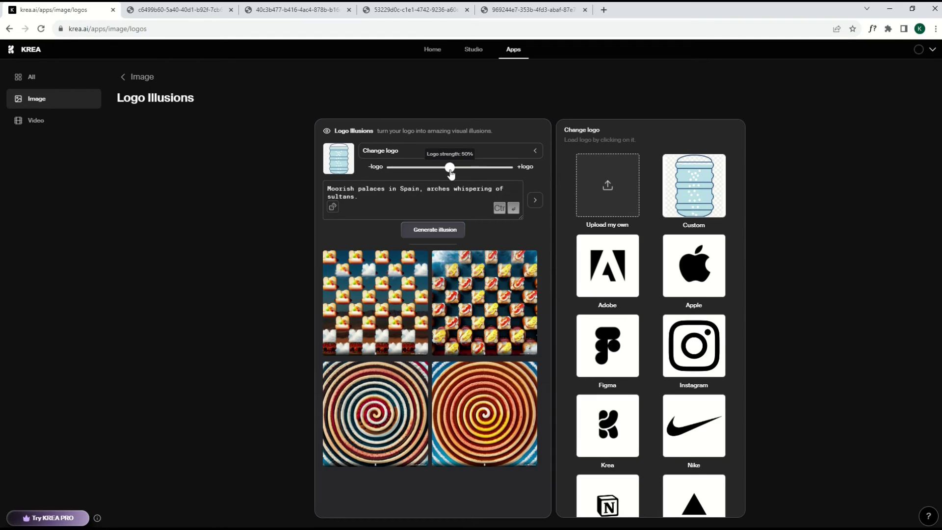
pyautogui.click(388, 196)
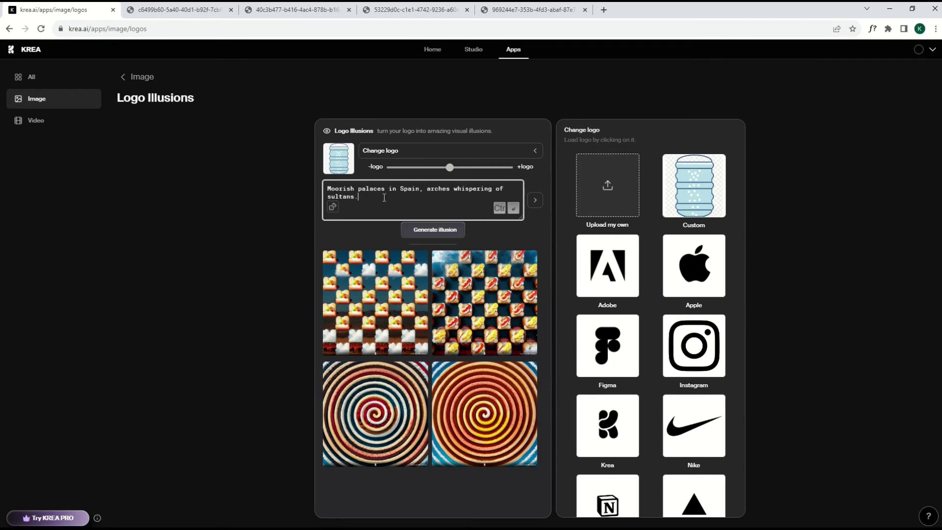
pyautogui.hotkey('ctrl', 'a')
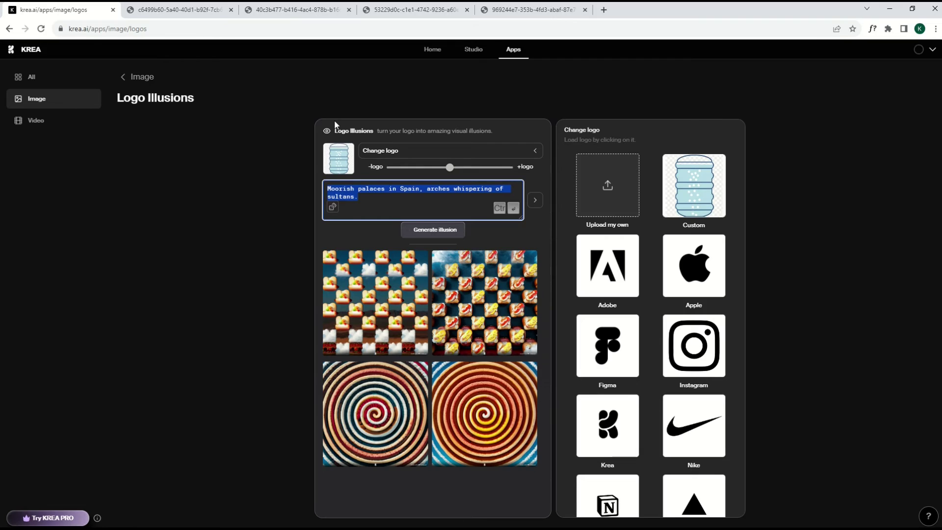
pyautogui.write('cat superhero')
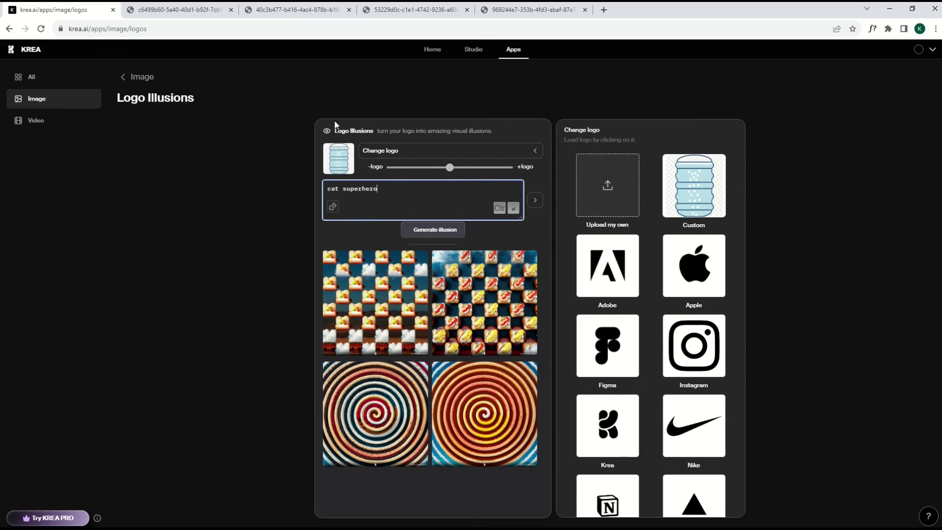
pyautogui.click(432, 229)
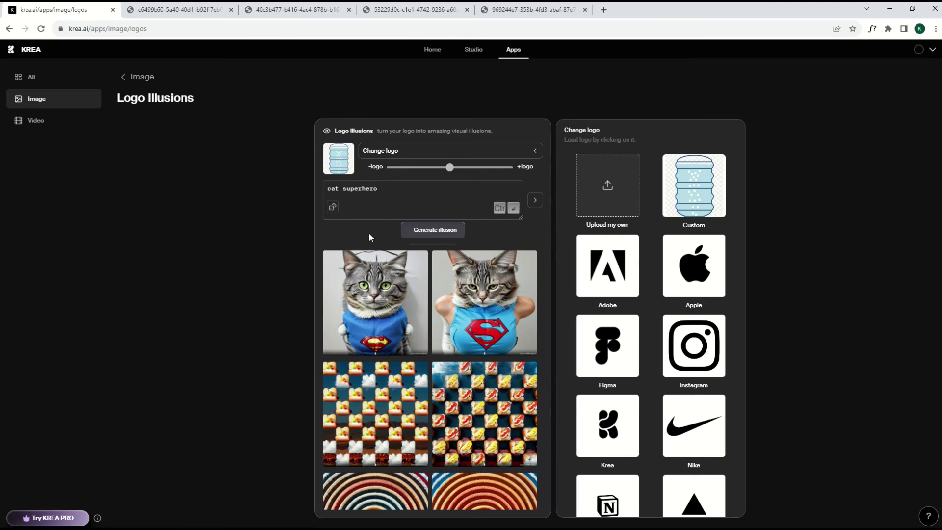
# View both cat superhero images full-size in their own tabs, then go back to KREA home.
pyautogui.click(364, 293)
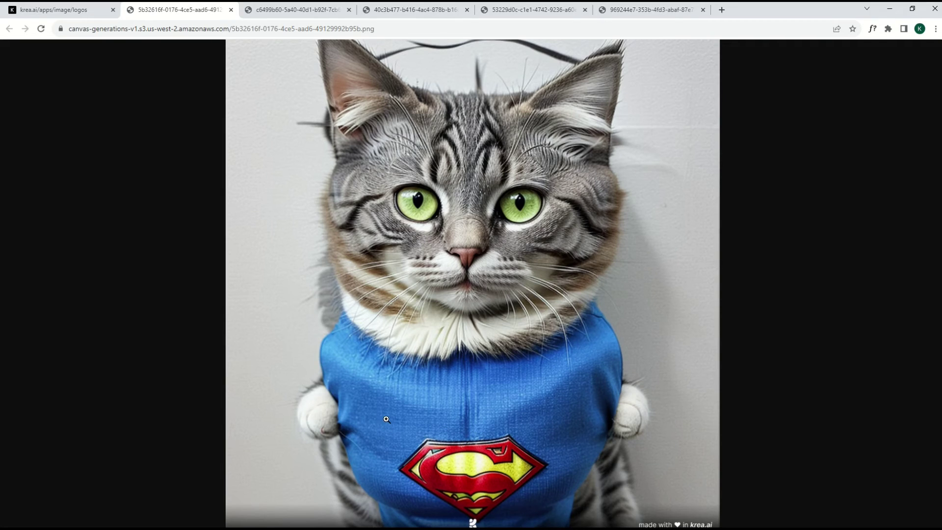
pyautogui.click(29, 10)
pyautogui.click(486, 328)
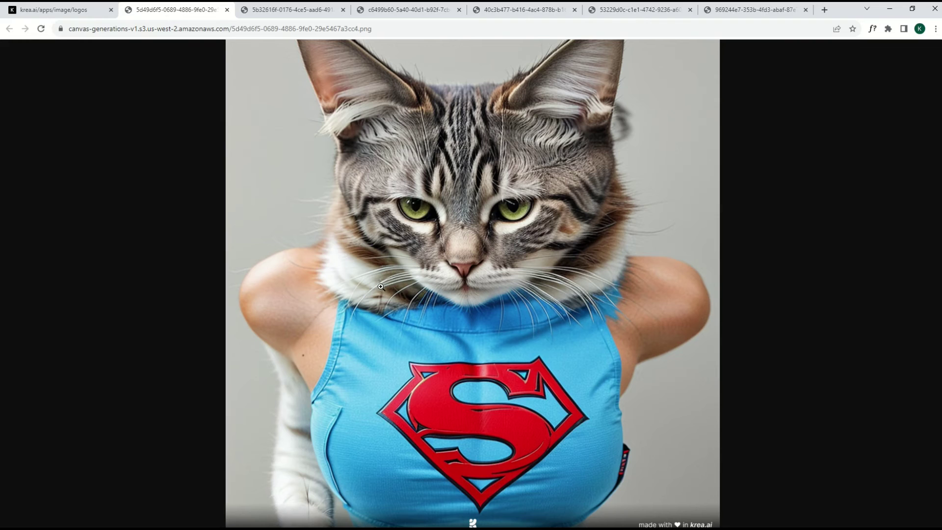
pyautogui.click(51, 9)
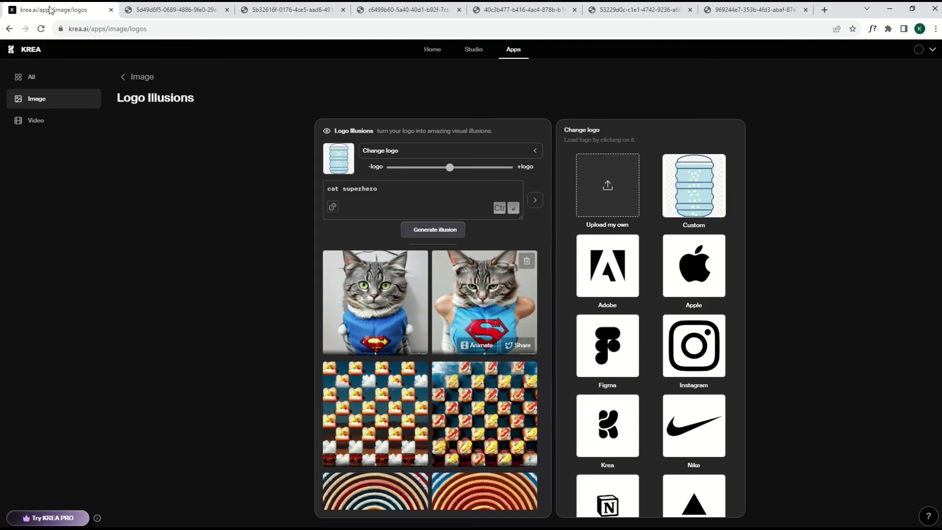
pyautogui.hotkey('alt', 'Left')
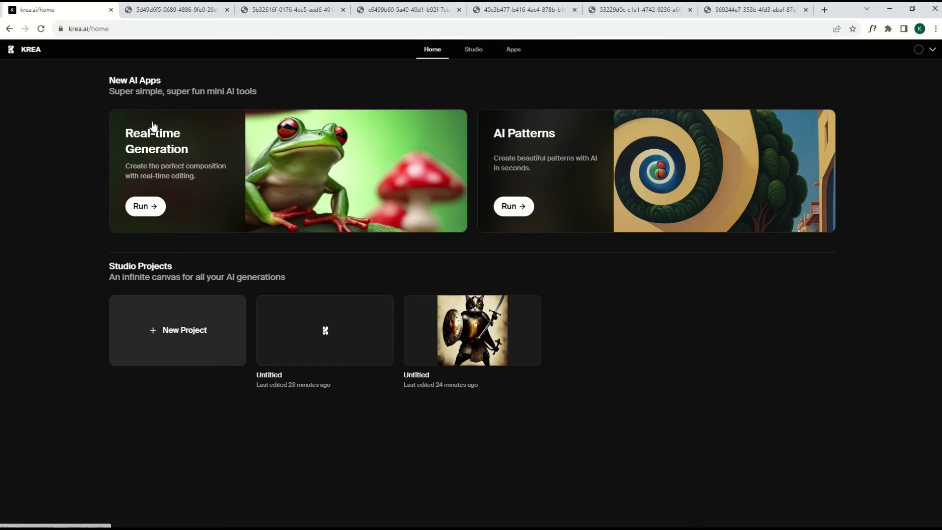
# Launch Real-time Generation and make the canvas background grey.
pyautogui.click(142, 206)
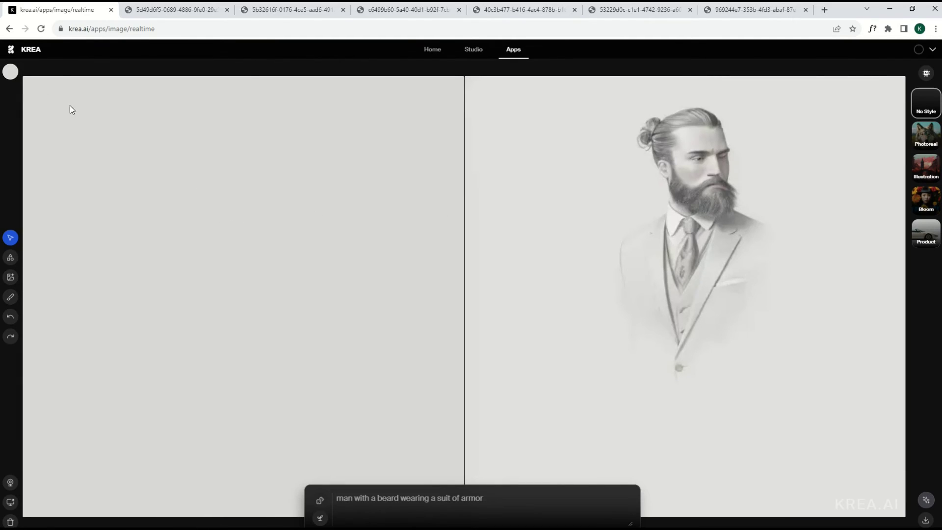
pyautogui.click(11, 71)
pyautogui.moveTo(91, 123)
pyautogui.mouseDown()
pyautogui.moveTo(36, 122)
pyautogui.moveTo(34, 149)
pyautogui.moveTo(96, 180)
pyautogui.mouseUp()
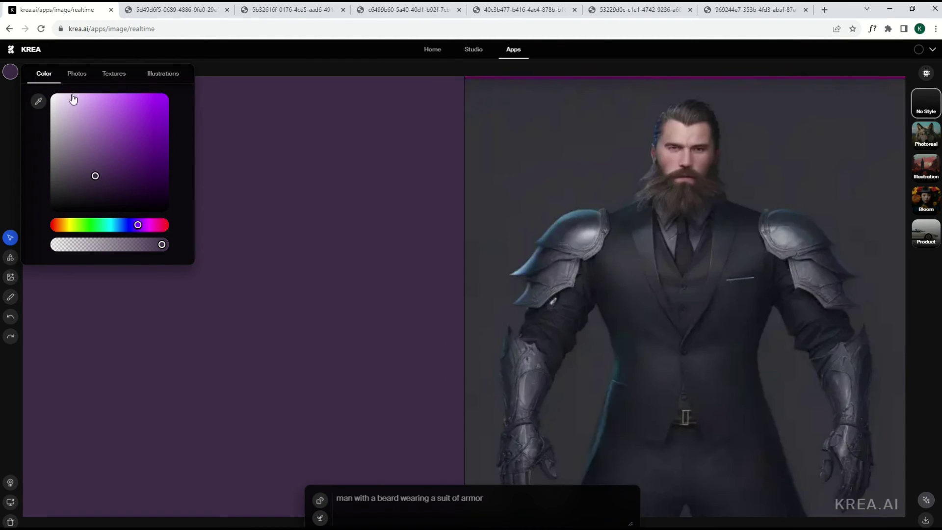
# Try wet-leaf photo, purple bokeh texture and moonlit illustration backgrounds, then clear the canvas.
pyautogui.click(76, 75)
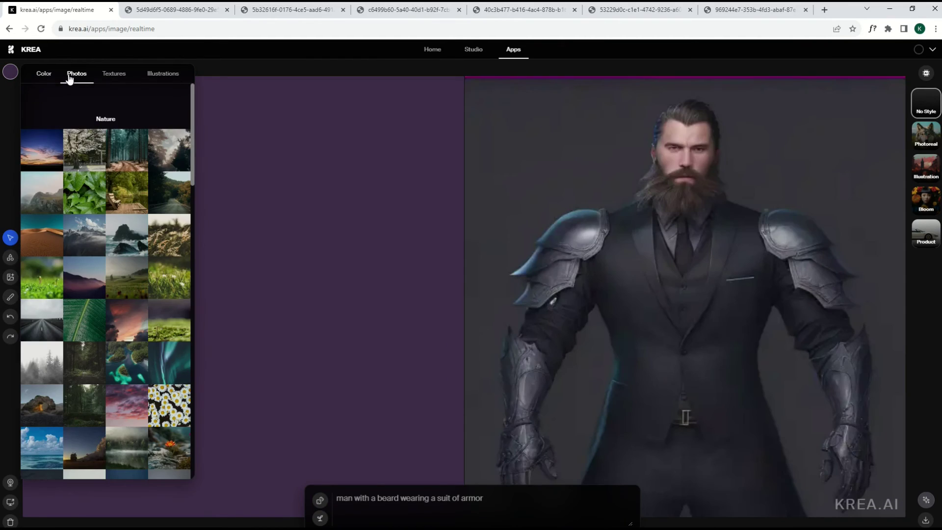
pyautogui.click(84, 319)
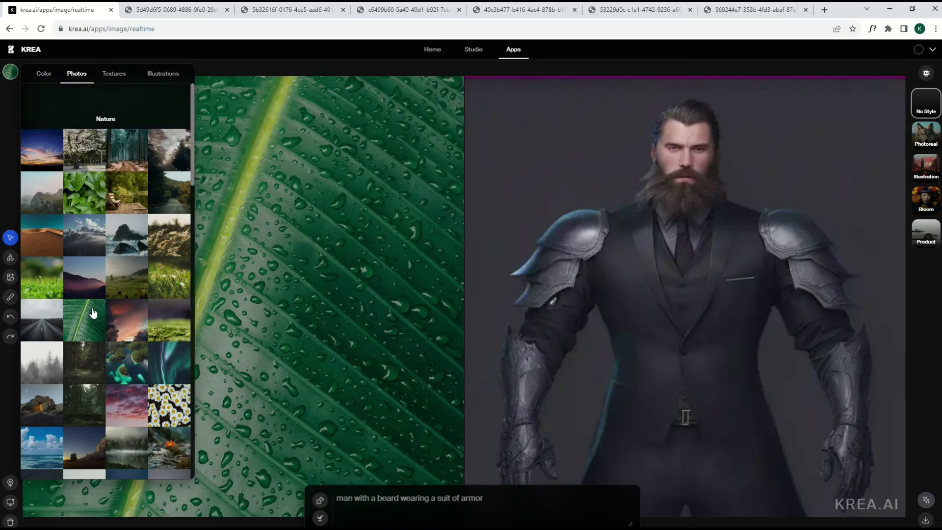
pyautogui.click(114, 74)
pyautogui.click(127, 184)
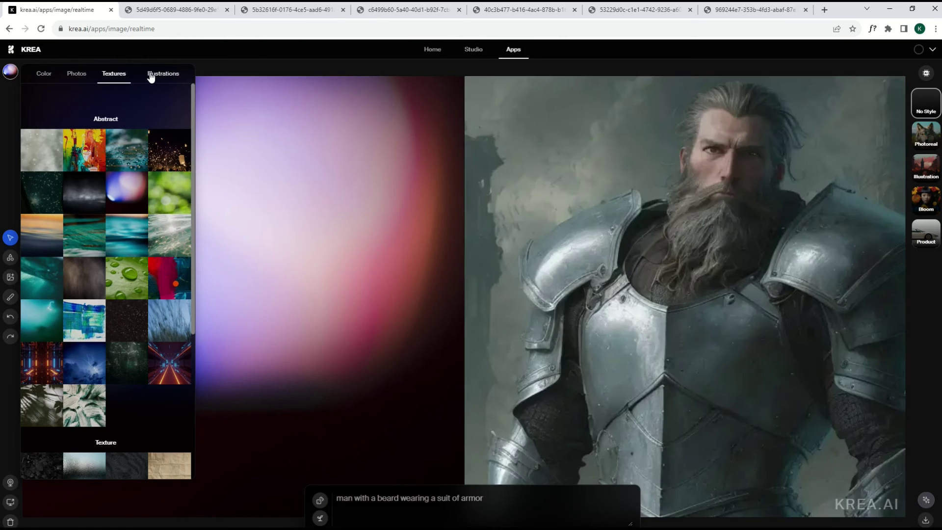
pyautogui.click(152, 75)
pyautogui.click(140, 150)
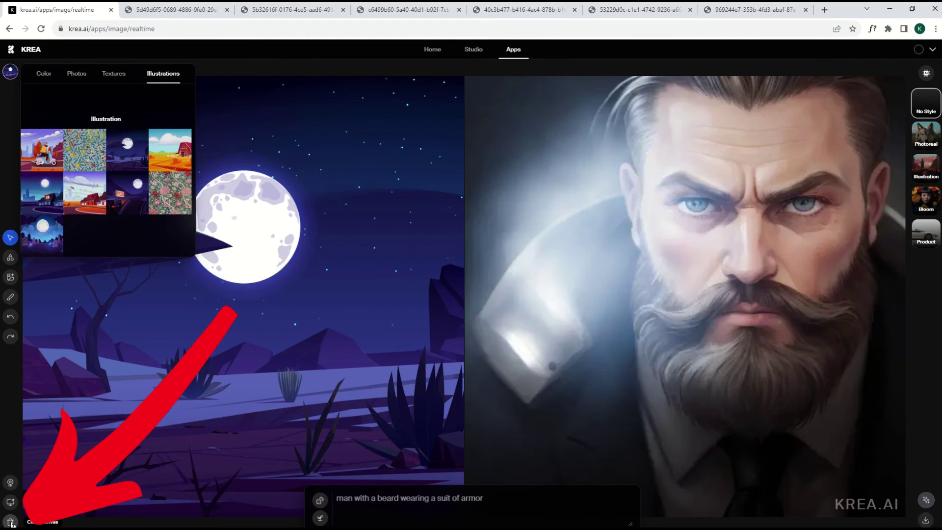
pyautogui.click(11, 522)
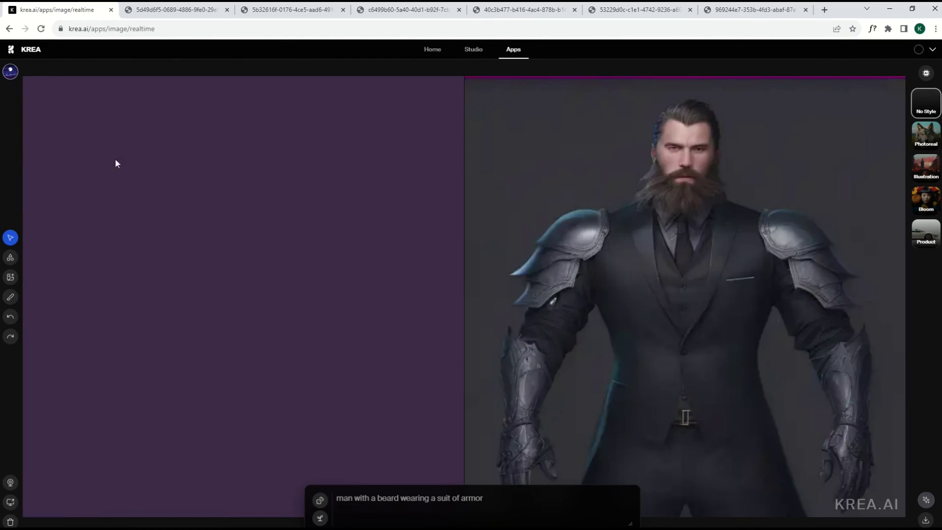
# Set the canvas background to a plain, slightly darkened purple colour.
pyautogui.click(10, 72)
pyautogui.click(43, 73)
pyautogui.moveTo(64, 112); pyautogui.dragTo(161, 129)
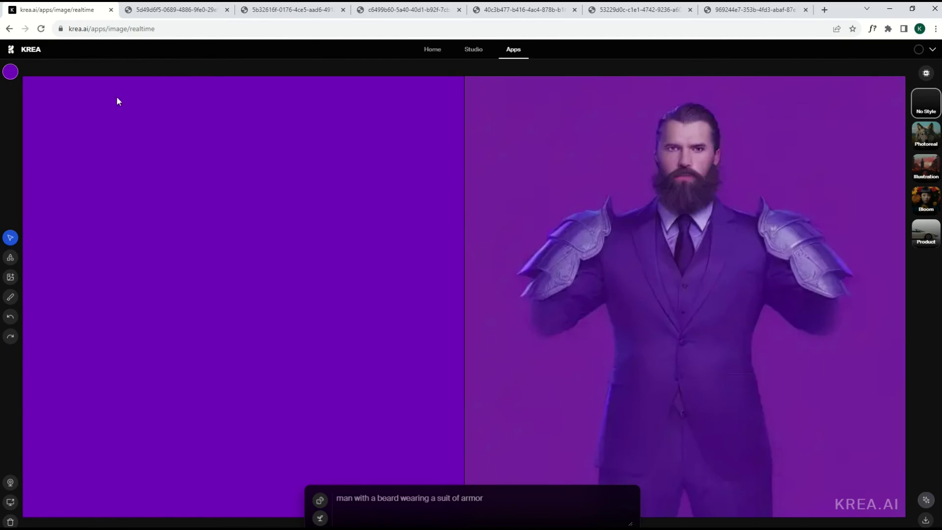
pyautogui.click(10, 72)
pyautogui.click(149, 177)
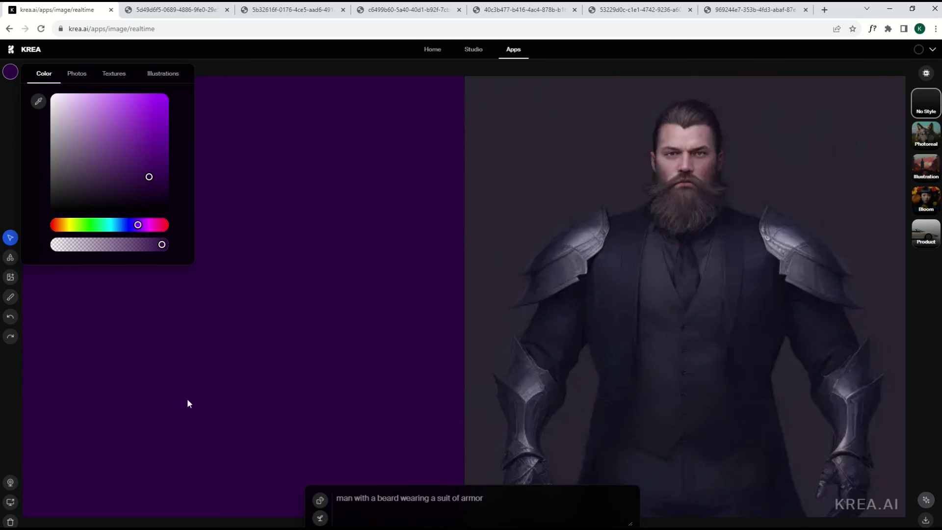
# Cycle random prompts until it reads 'A steampunk inn, powered by gears and steam dreams.'.
pyautogui.click(320, 501)
pyautogui.click(320, 501)
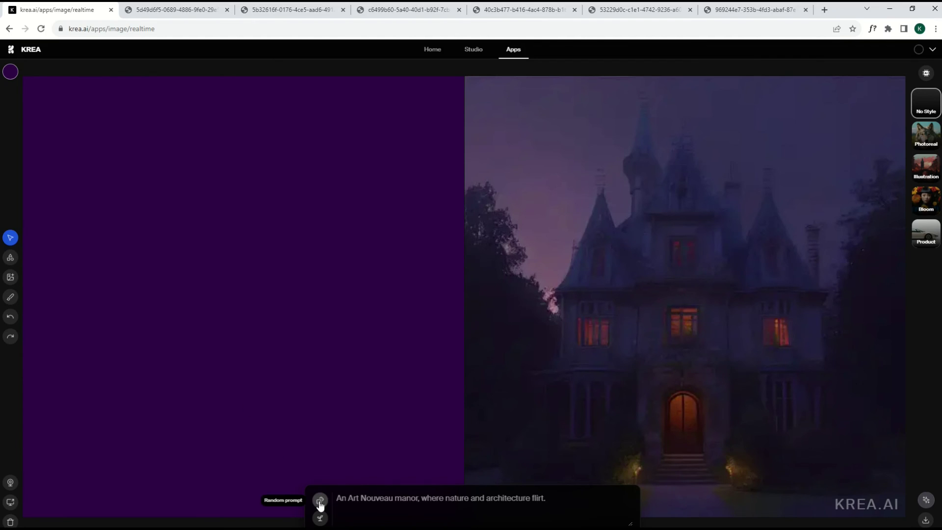
pyautogui.click(320, 502)
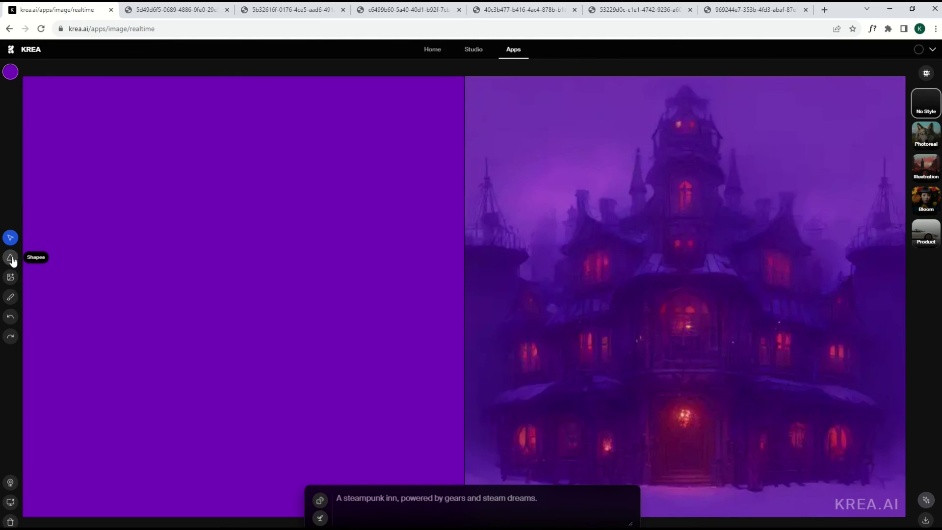
# Draw a large triangle in the upper-left area of the canvas.
pyautogui.click(11, 259)
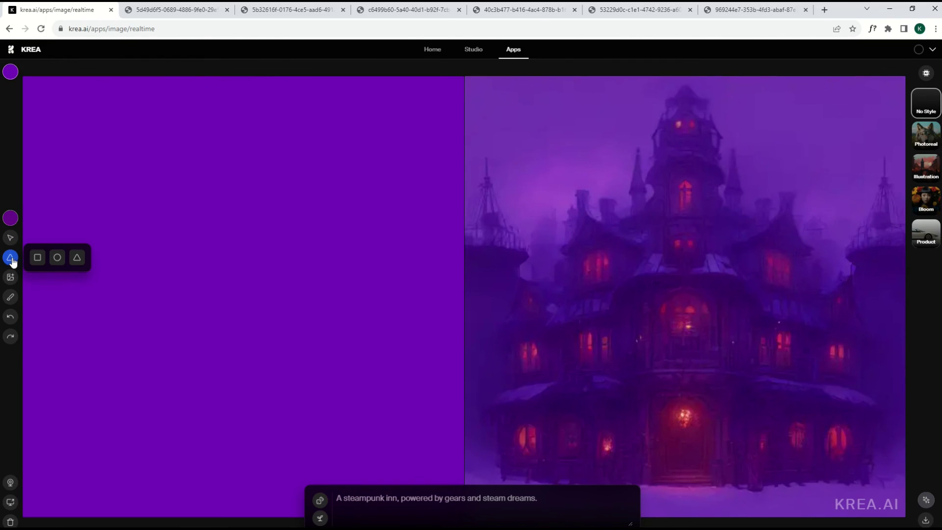
pyautogui.click(76, 259)
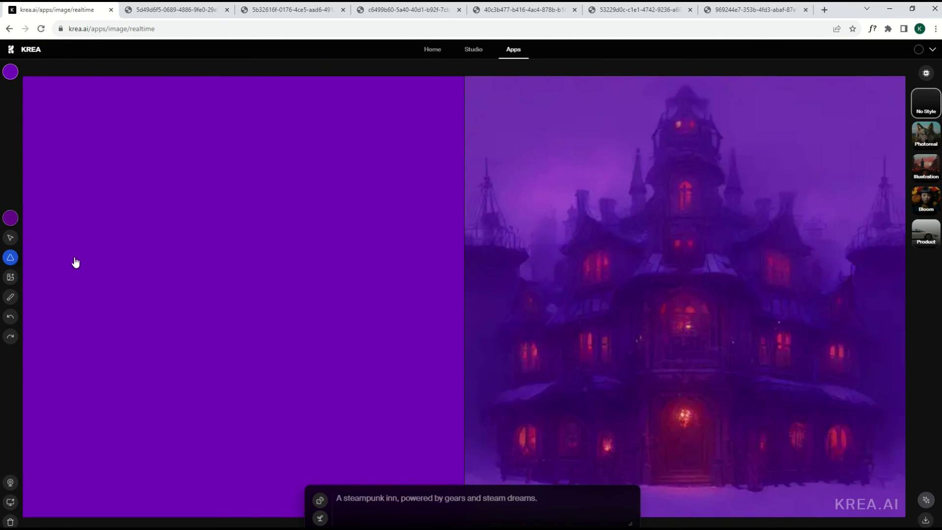
pyautogui.moveTo(78, 159)
pyautogui.mouseDown()
pyautogui.moveTo(191, 263)
pyautogui.moveTo(343, 366)
pyautogui.mouseUp()
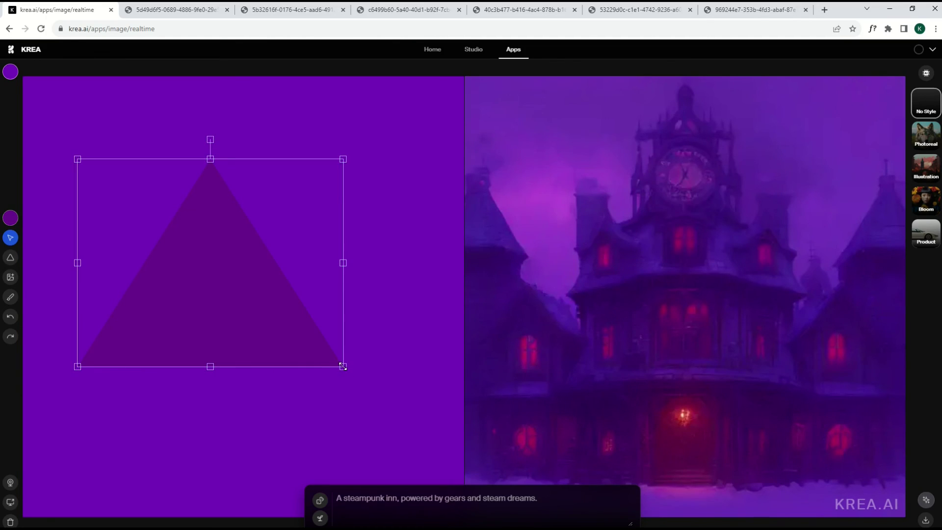
# Give the triangle a dark teal fill, checking the render before reselecting it.
pyautogui.click(10, 217)
pyautogui.click(105, 253)
pyautogui.moveTo(105, 252); pyautogui.dragTo(55, 217)
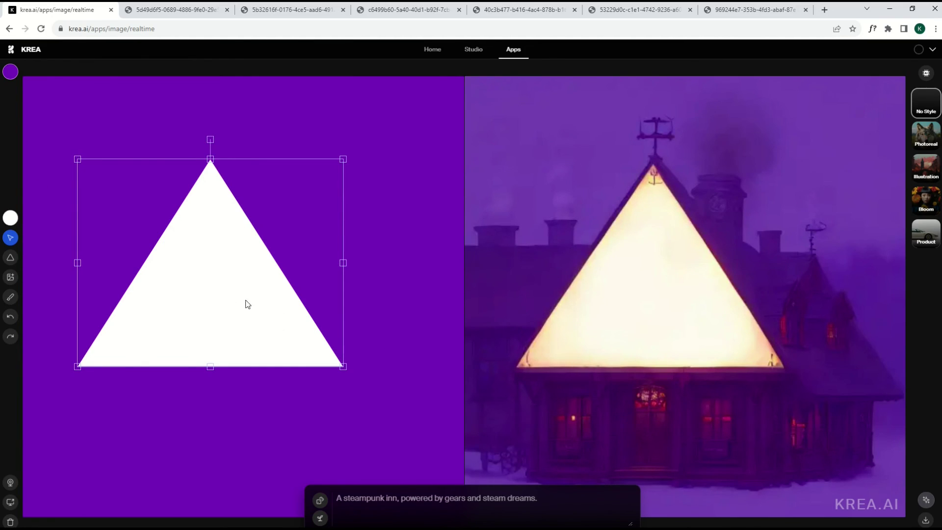
pyautogui.click(10, 217)
pyautogui.click(100, 263)
pyautogui.click(131, 269)
pyautogui.click(199, 267)
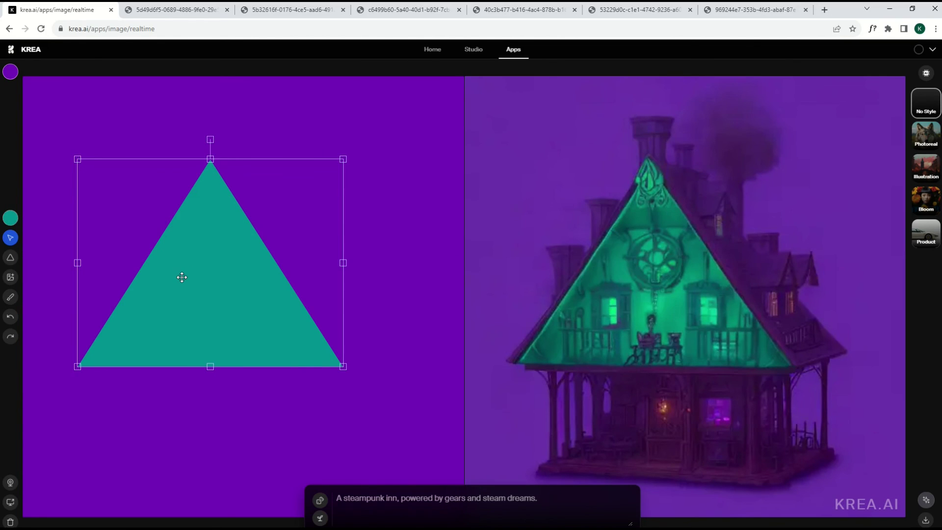
pyautogui.click(10, 217)
pyautogui.click(140, 303)
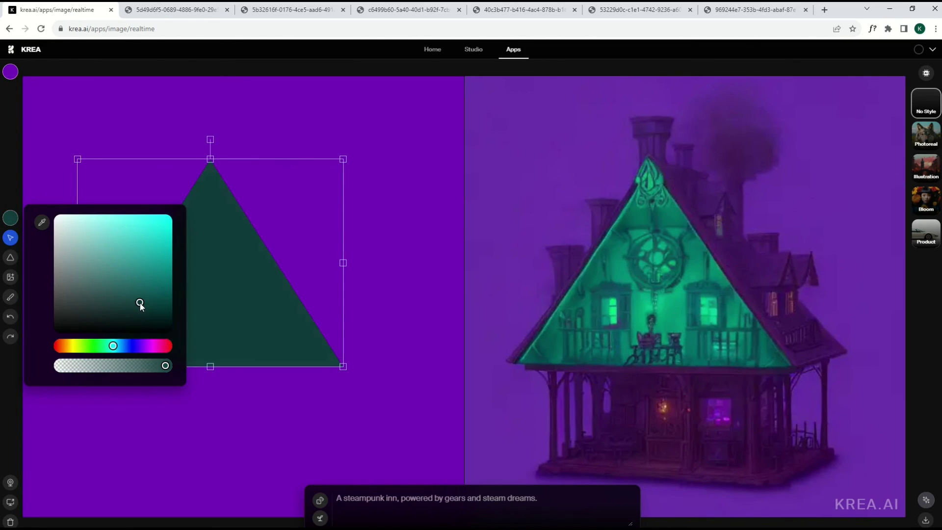
pyautogui.click(234, 396)
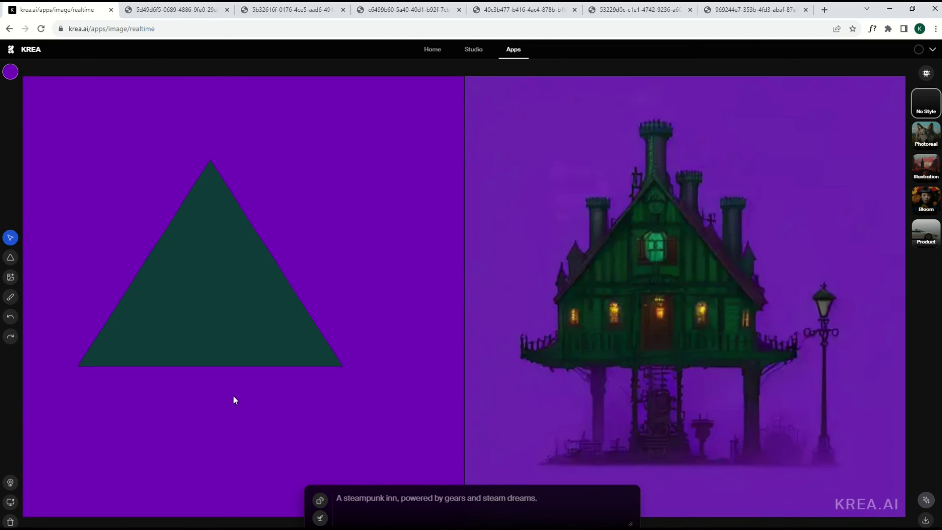
pyautogui.click(209, 332)
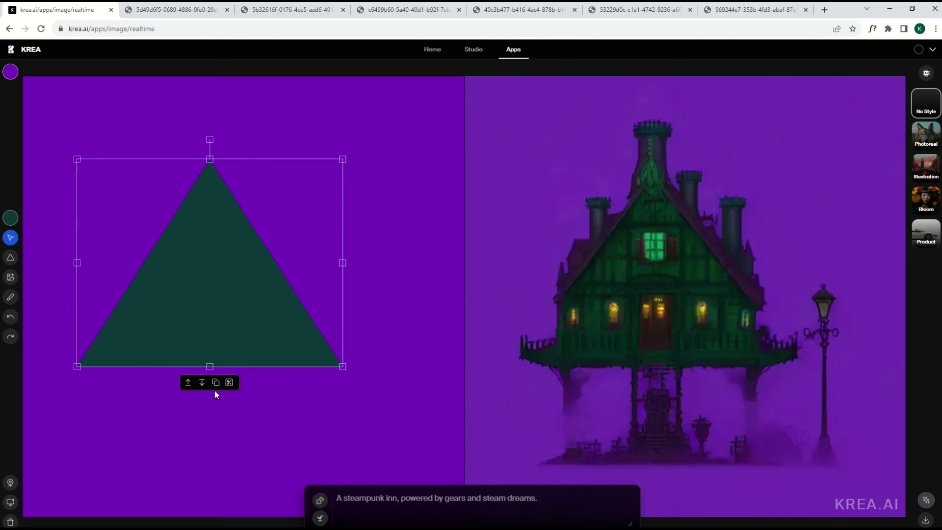
# Nudge the triangle up-left, add an overlapping duplicate, then return to KREA home.
pyautogui.moveTo(212, 313); pyautogui.dragTo(176, 265)
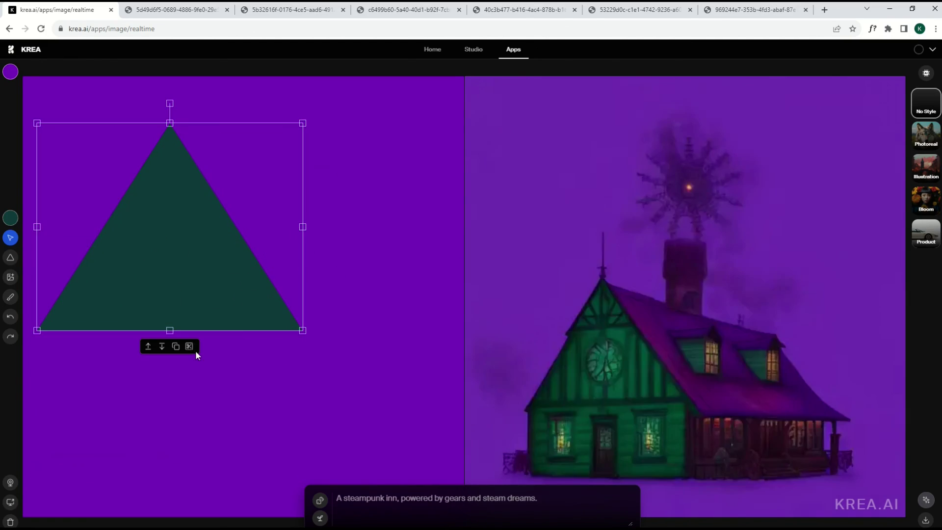
pyautogui.click(179, 345)
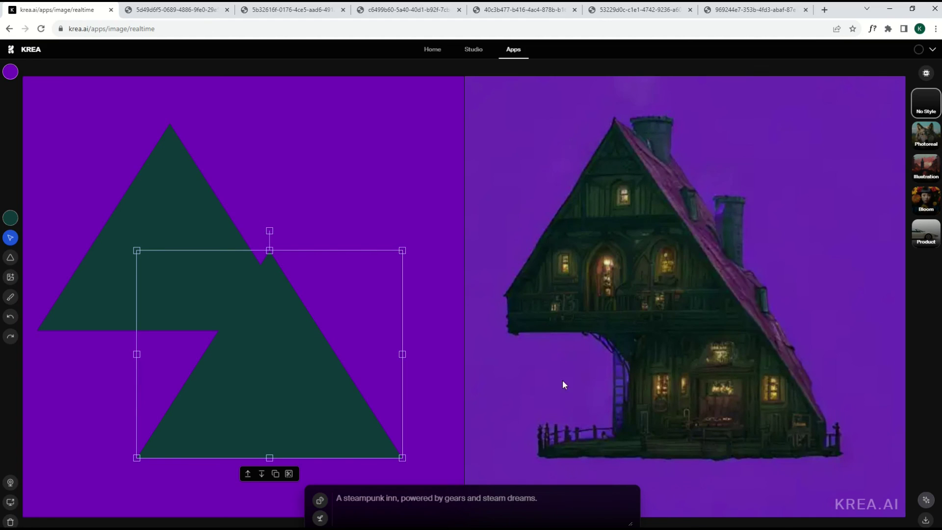
pyautogui.click(32, 54)
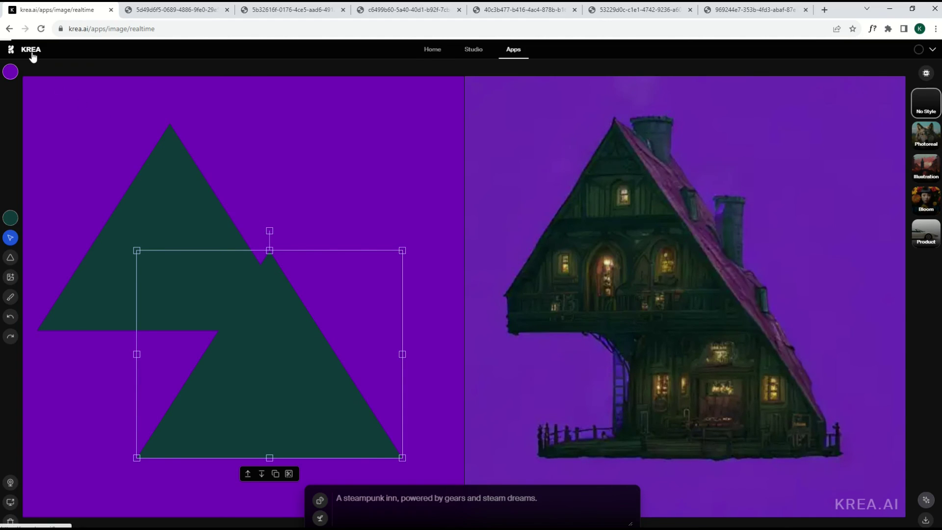